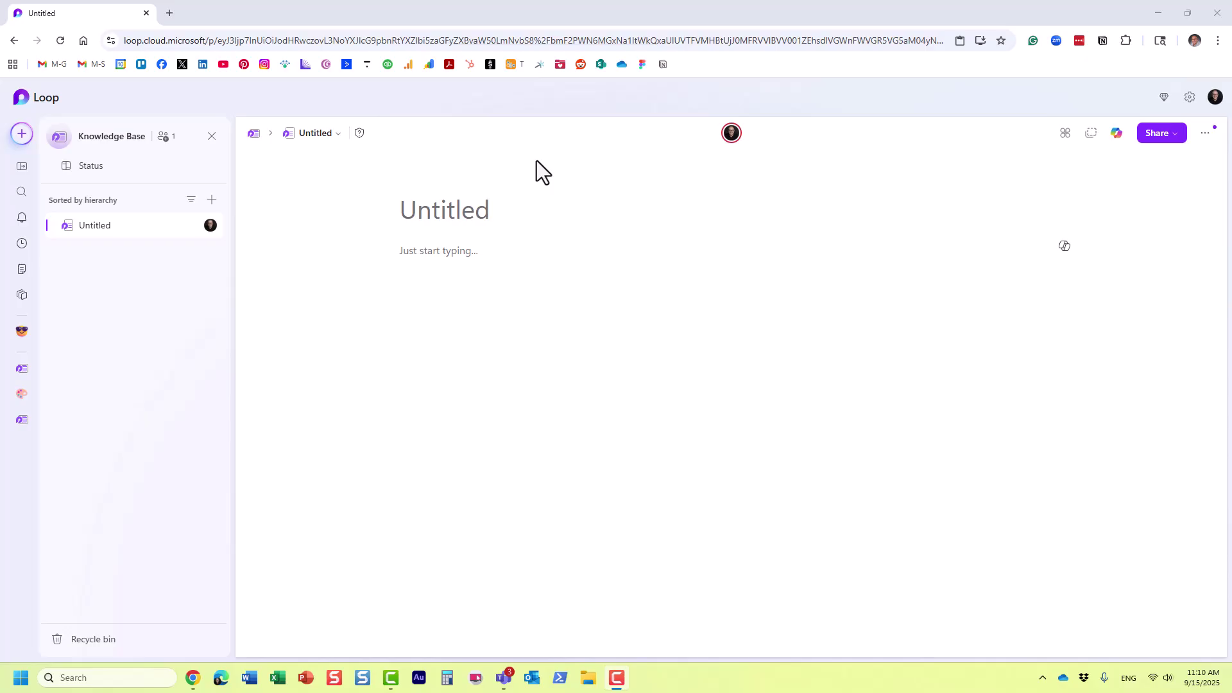
Replace the Untitled title of the empty Knowledge Base page with 'Human Resources'
mouse_move(206, 255)
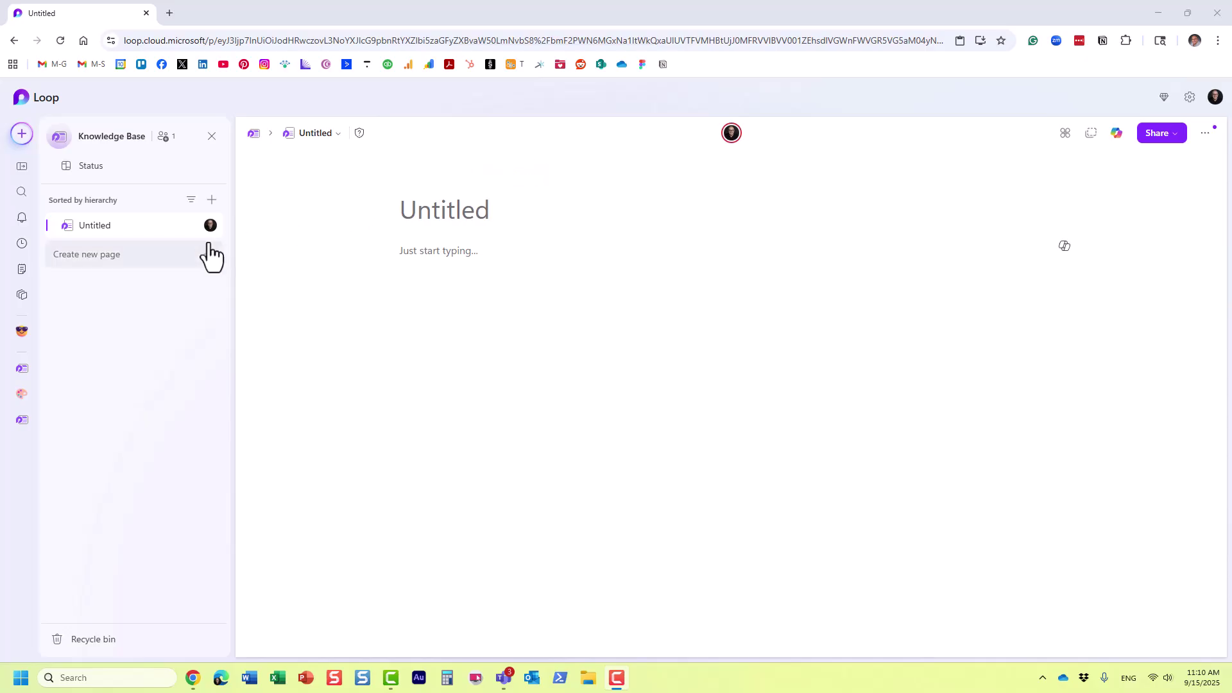
left_click(427, 213)
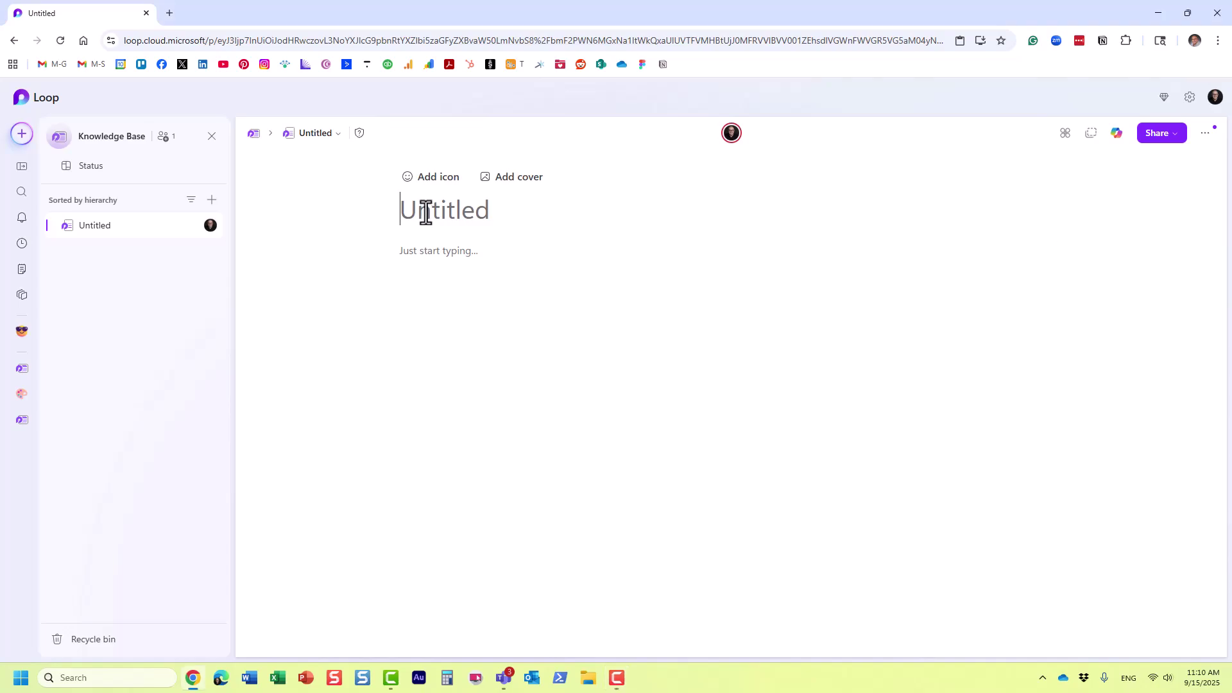
type("Human")
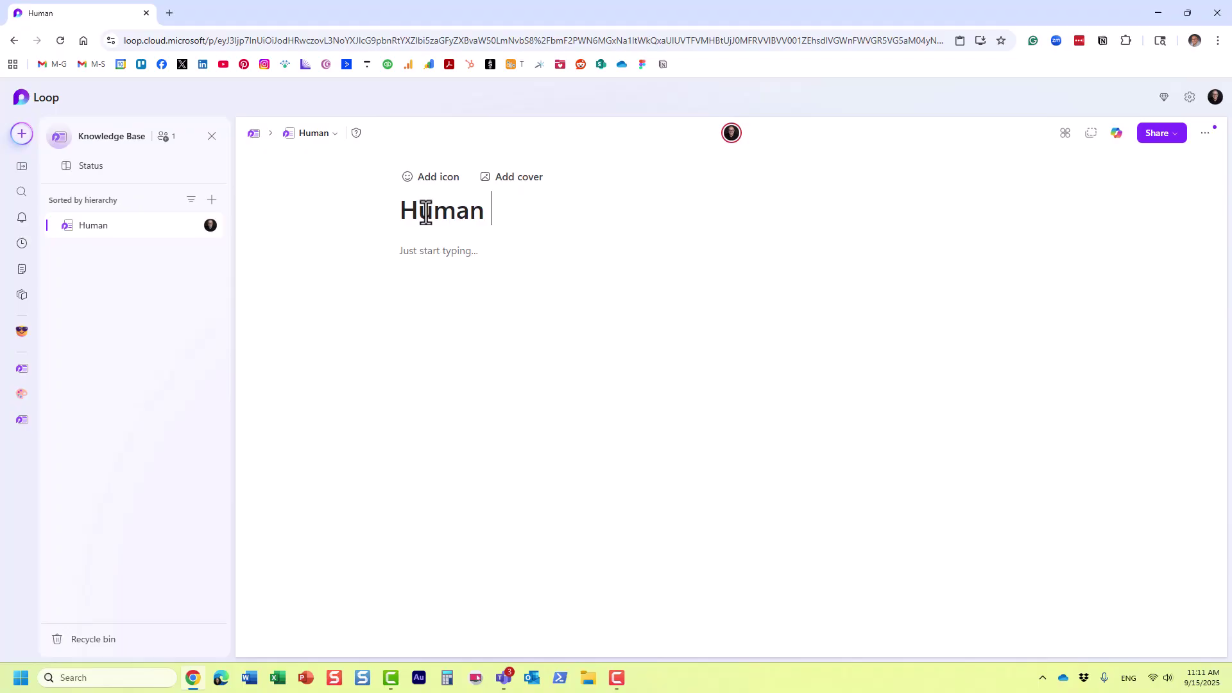
type("Resources")
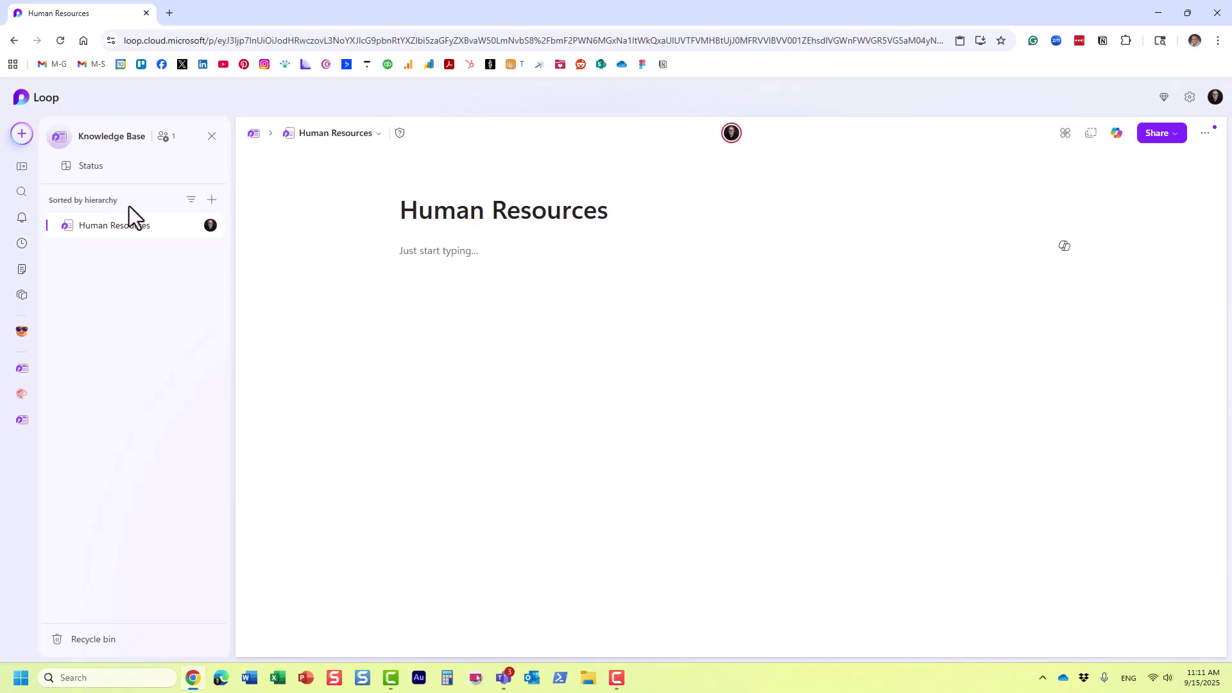
left_click(113, 225)
left_click(212, 200)
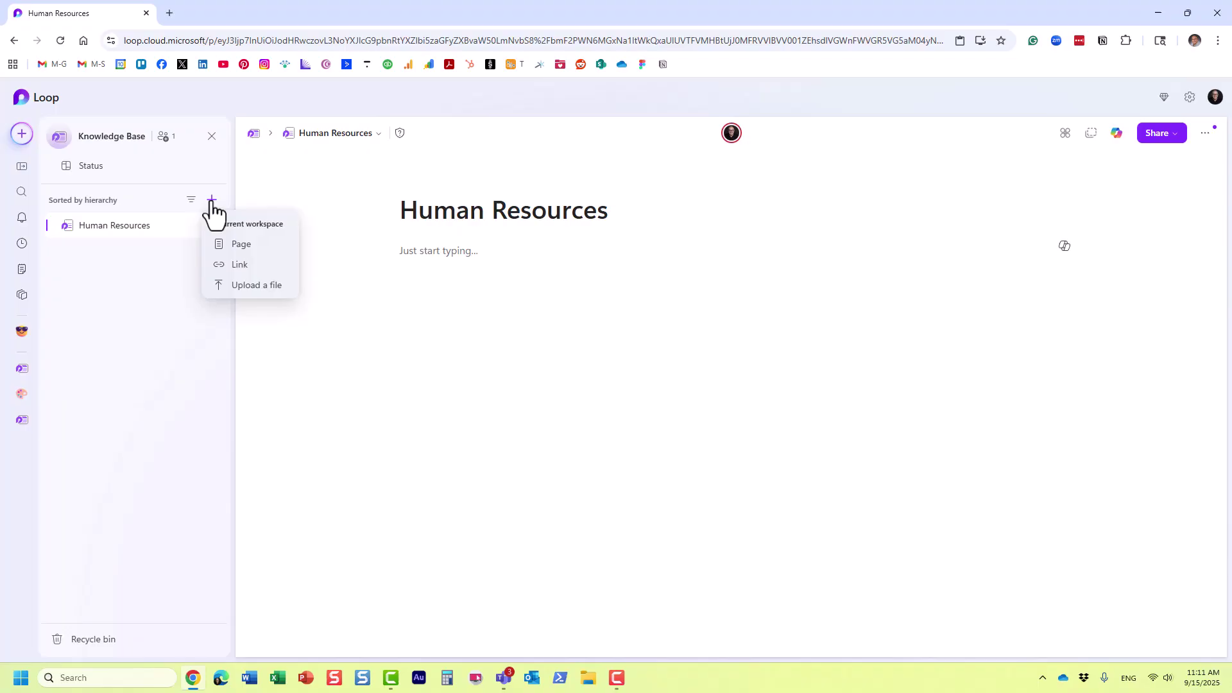
left_click(270, 250)
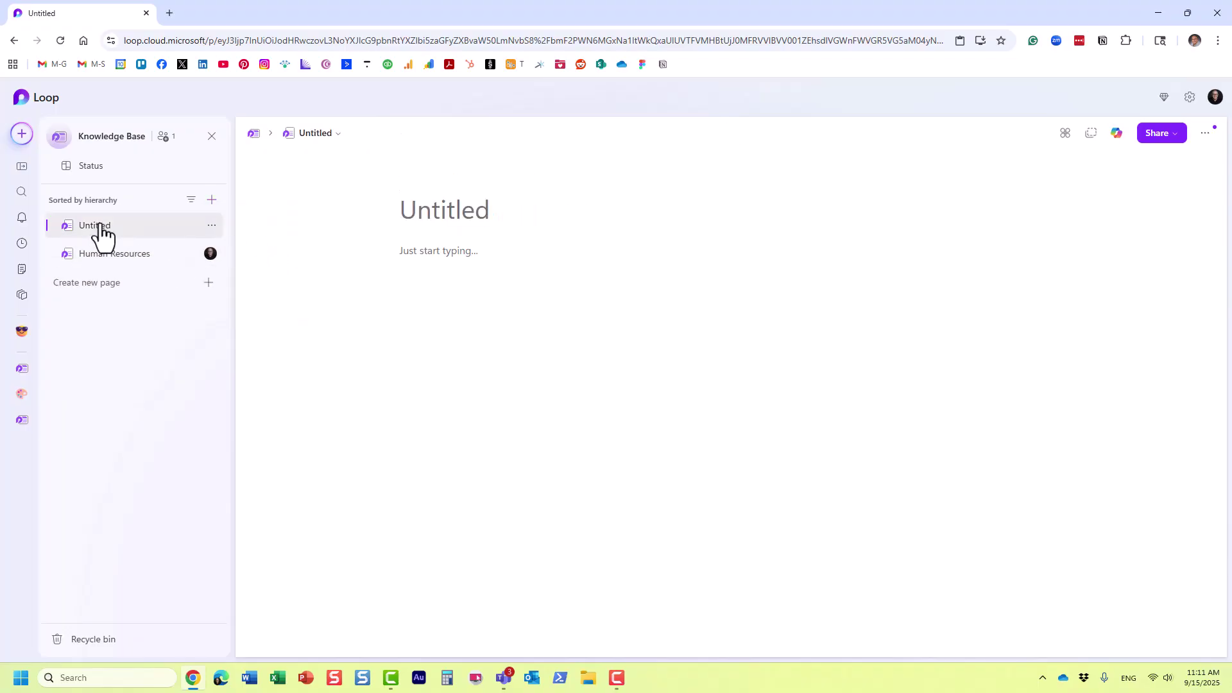
left_click(423, 211)
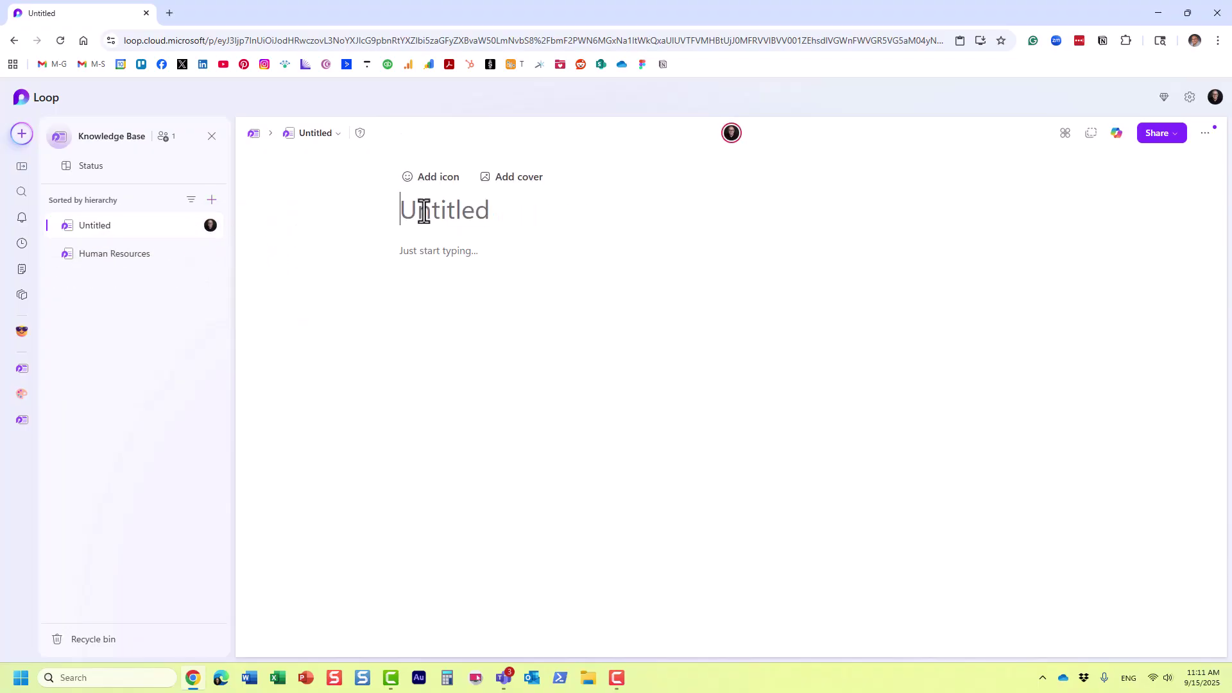
type("Page 2")
key("Return")
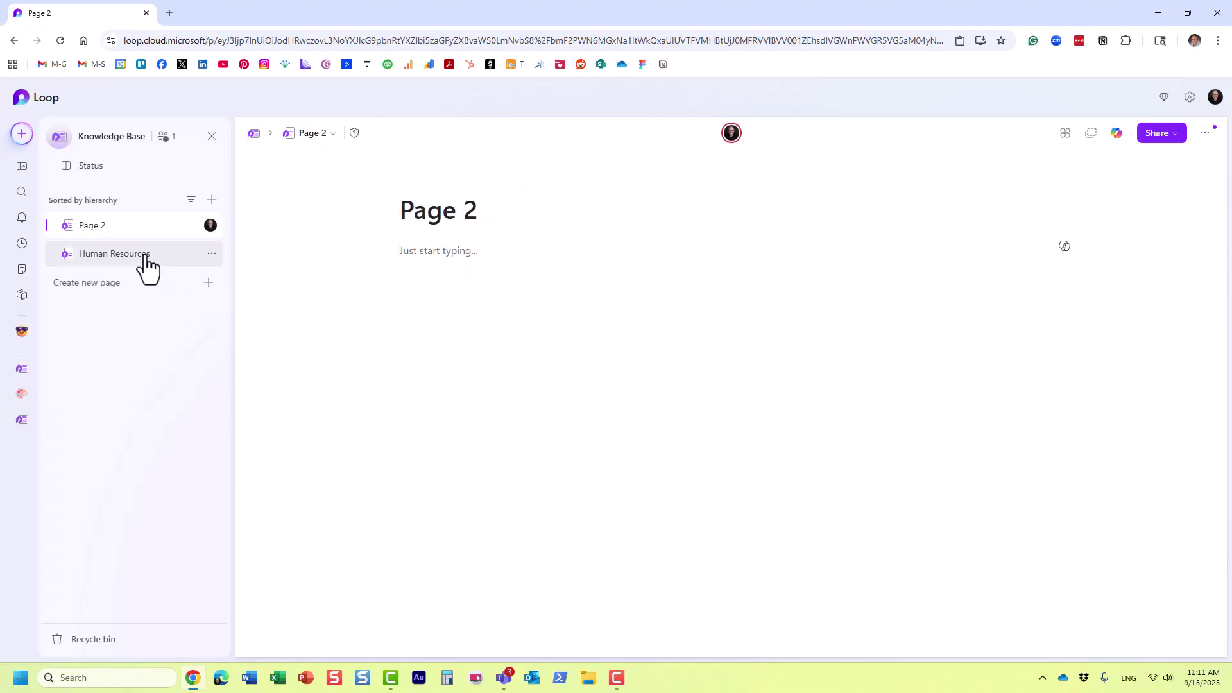
left_click(193, 226)
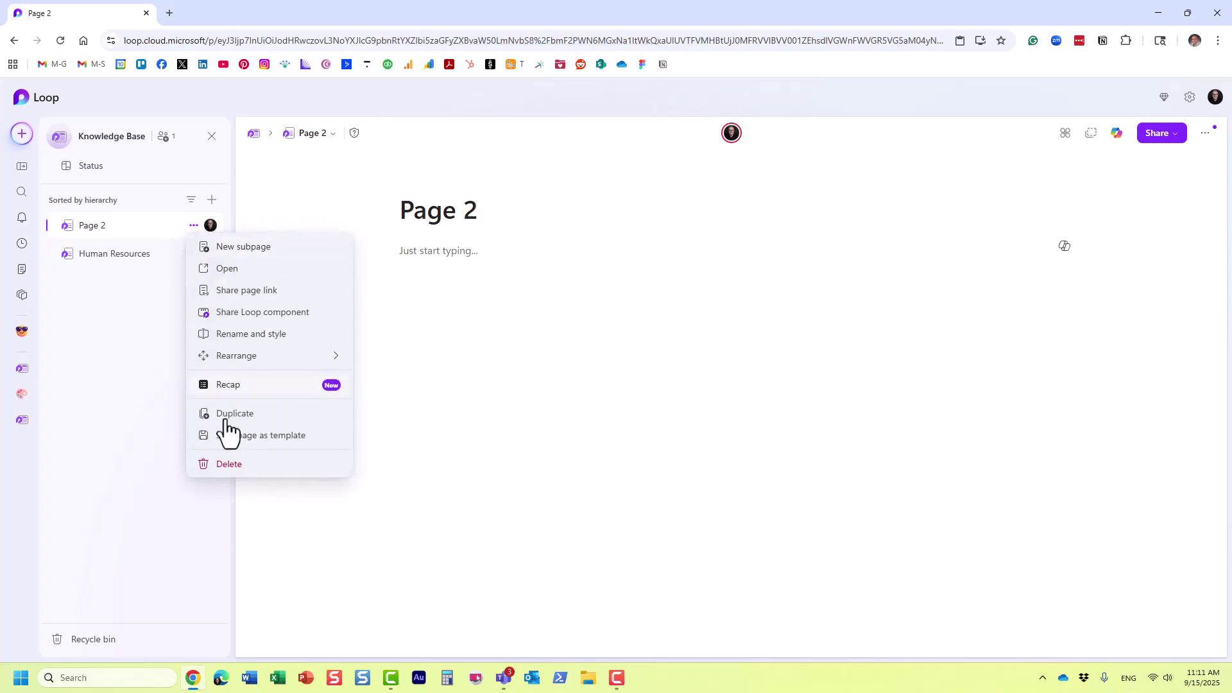
left_click(246, 473)
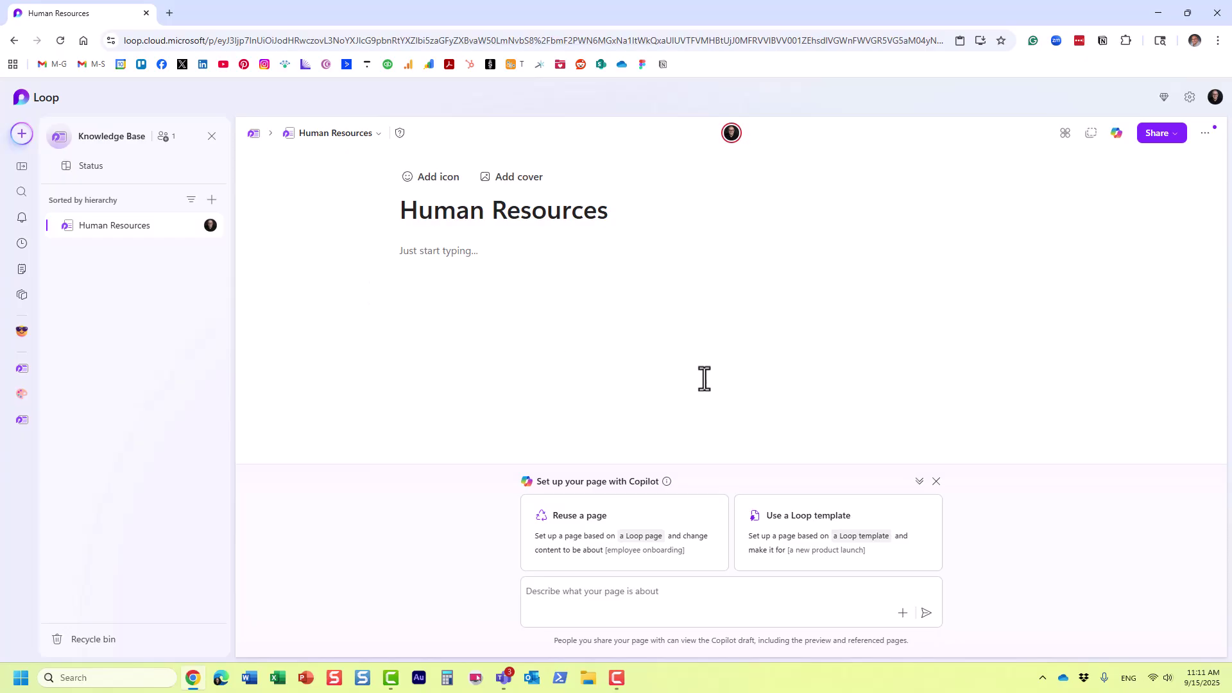
left_click(936, 481)
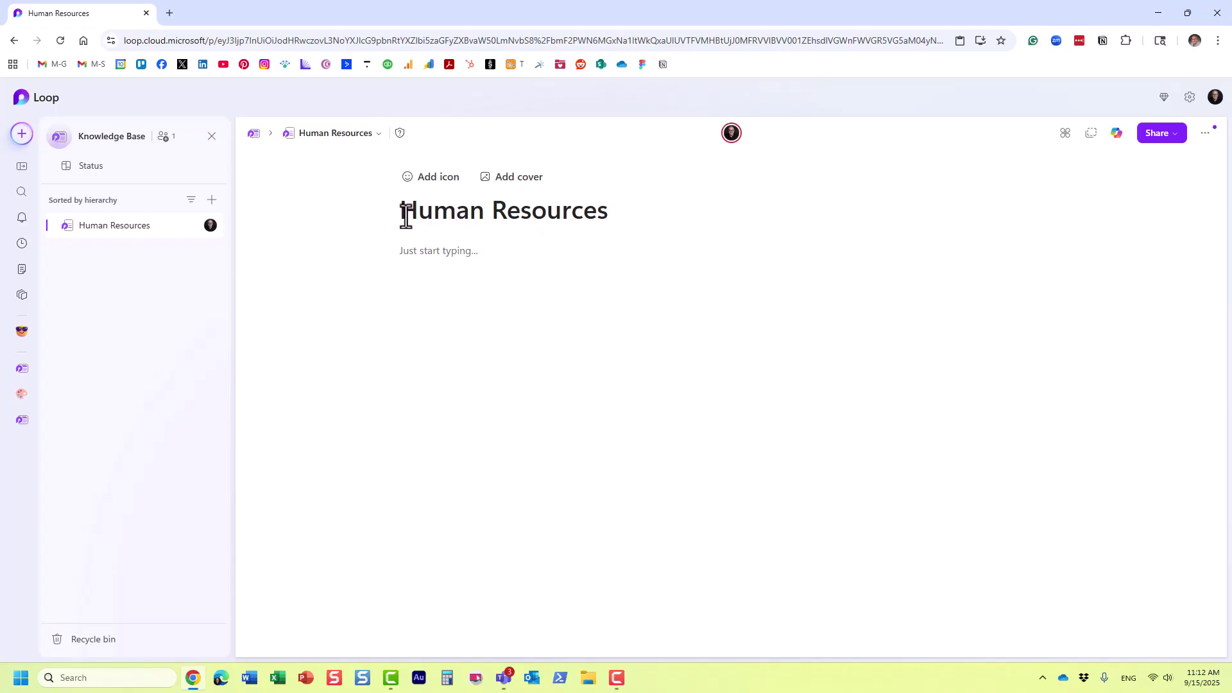
Write 'Hello' in the Human Resources body and add a new page titled IT
left_click(426, 251)
type("Hello")
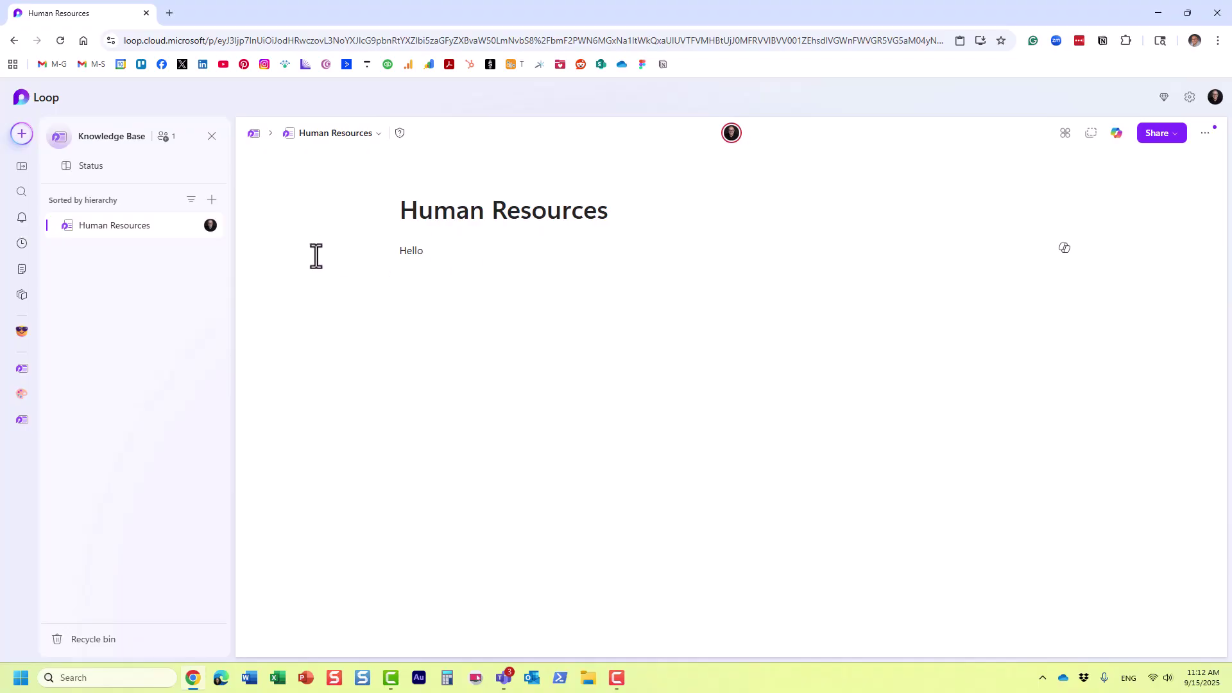
mouse_move(176, 281)
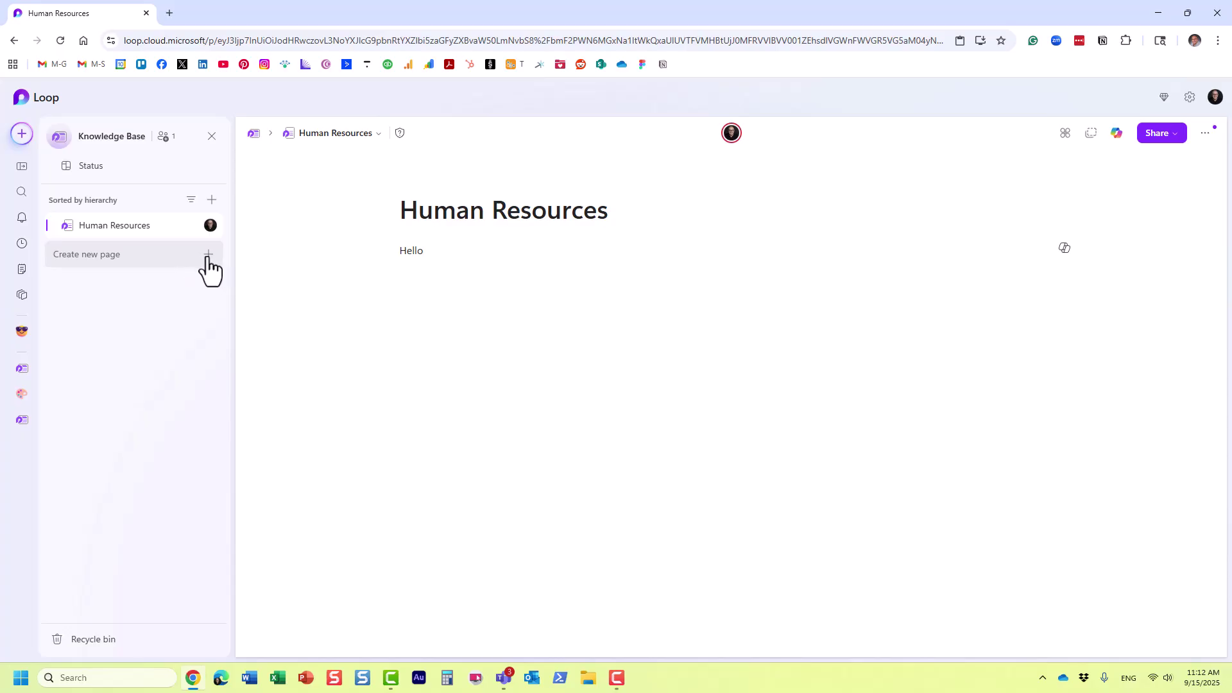
left_click(209, 255)
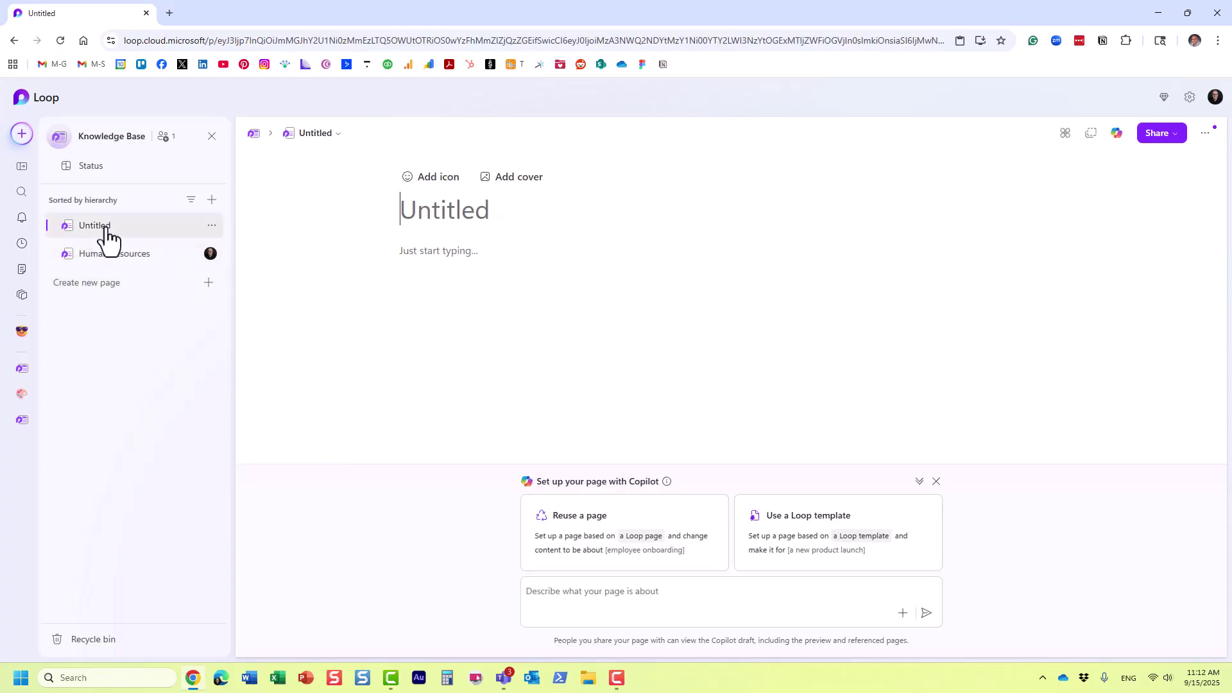
left_click(432, 209)
type("IT")
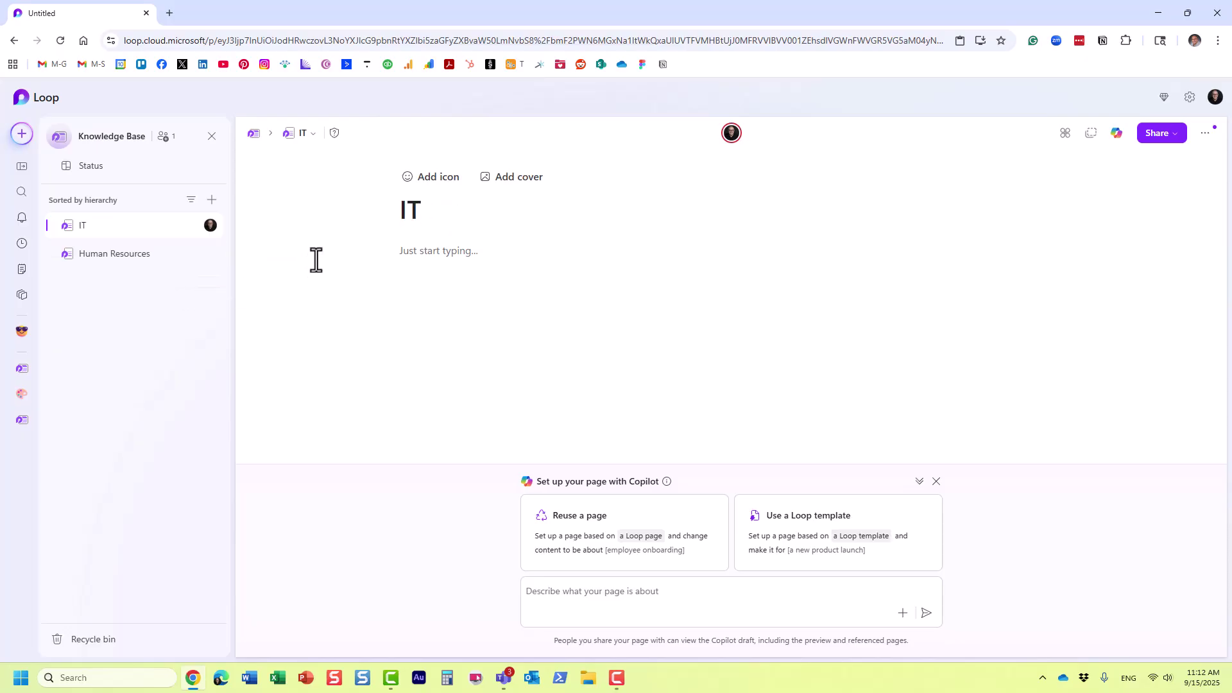
Add another page titled Finance, then return to Human Resources
left_click(214, 294)
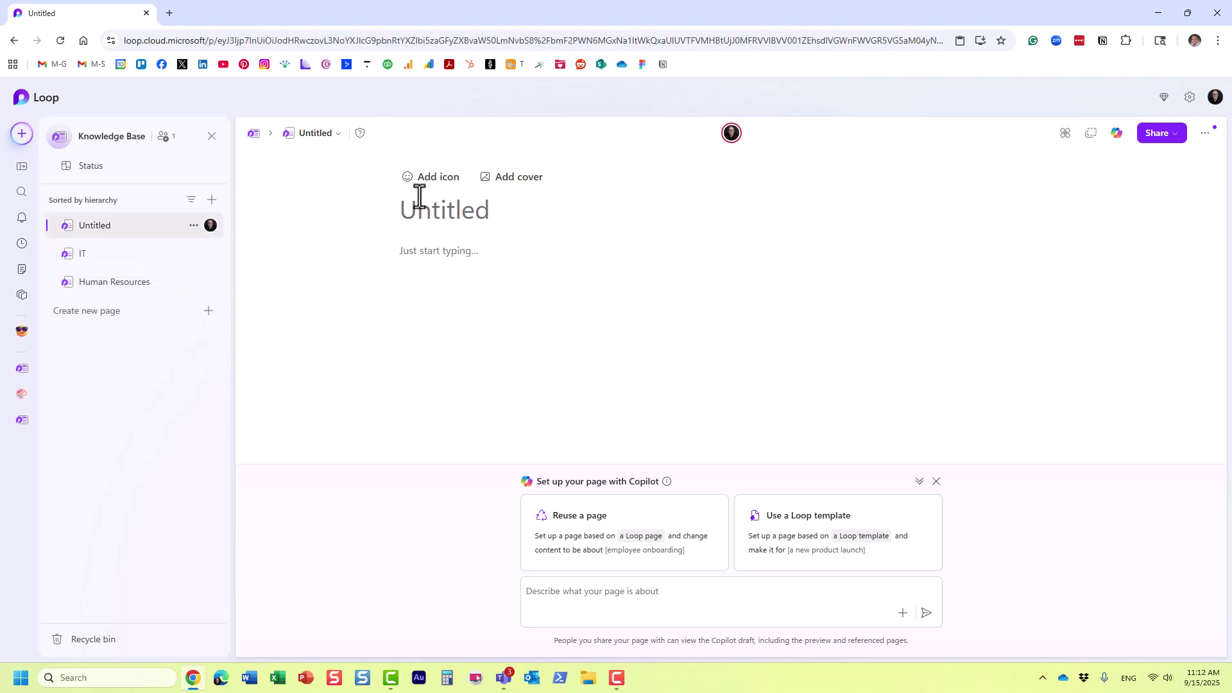
type("Finance")
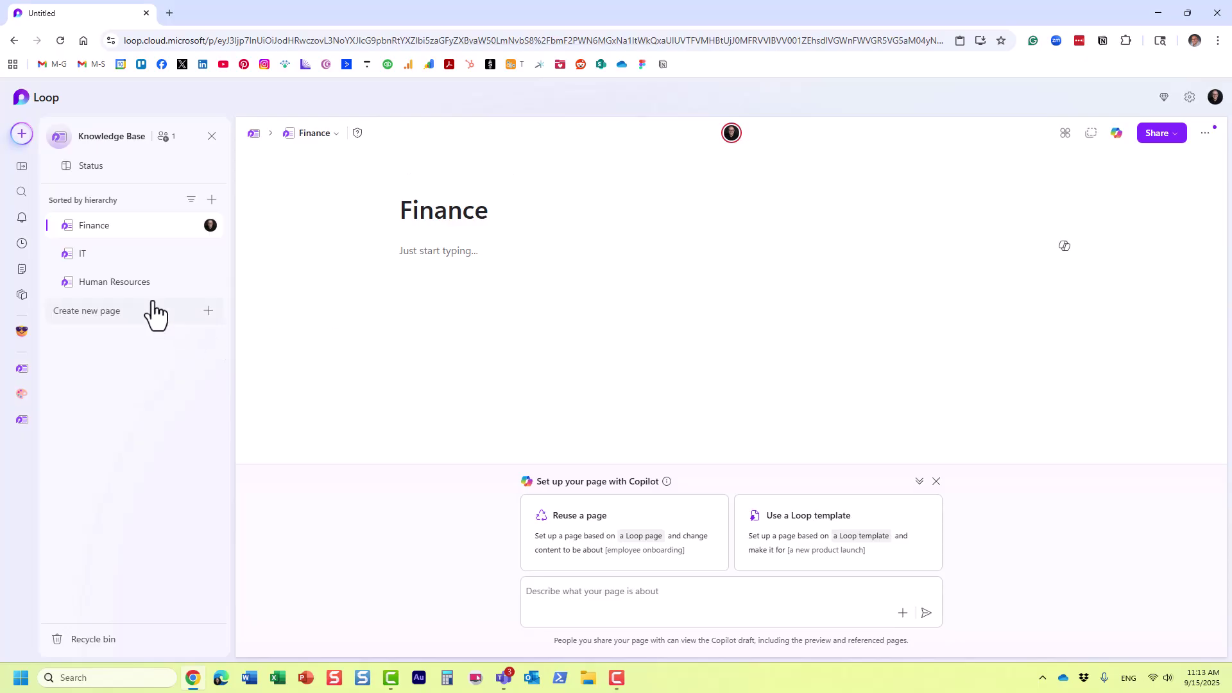
left_click(136, 285)
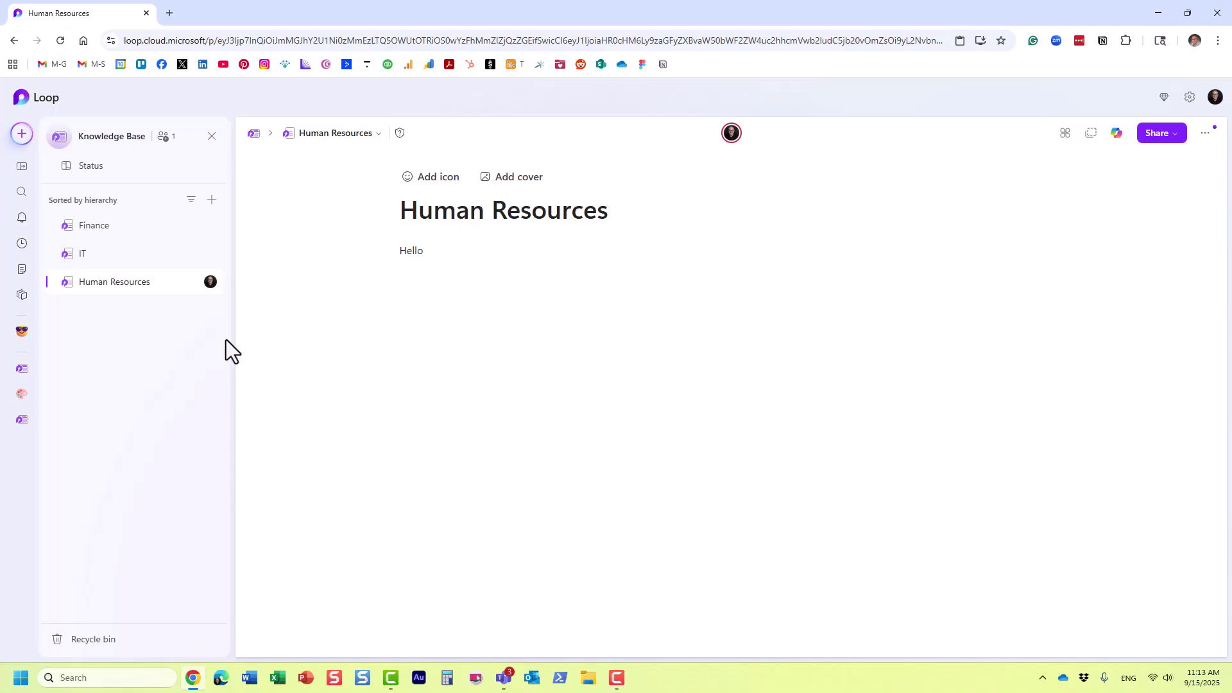
Use New subpage in the Human Resources row's menu to nest an Untitled page beneath it
mouse_move(184, 303)
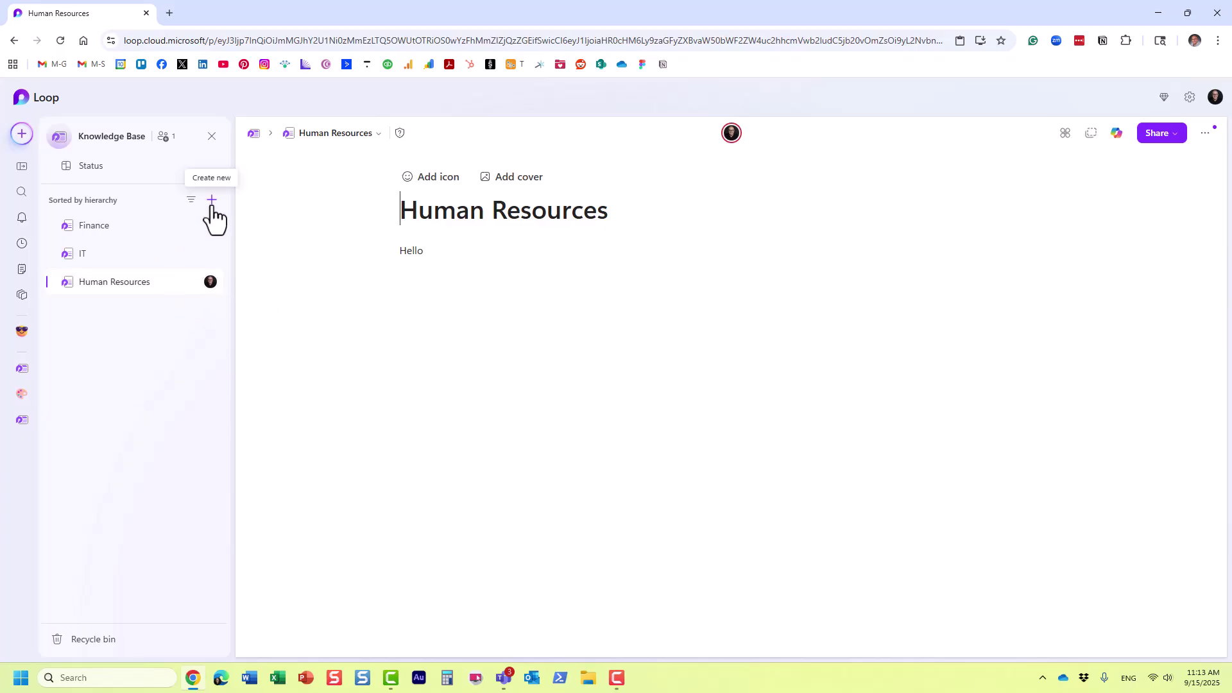
mouse_move(118, 282)
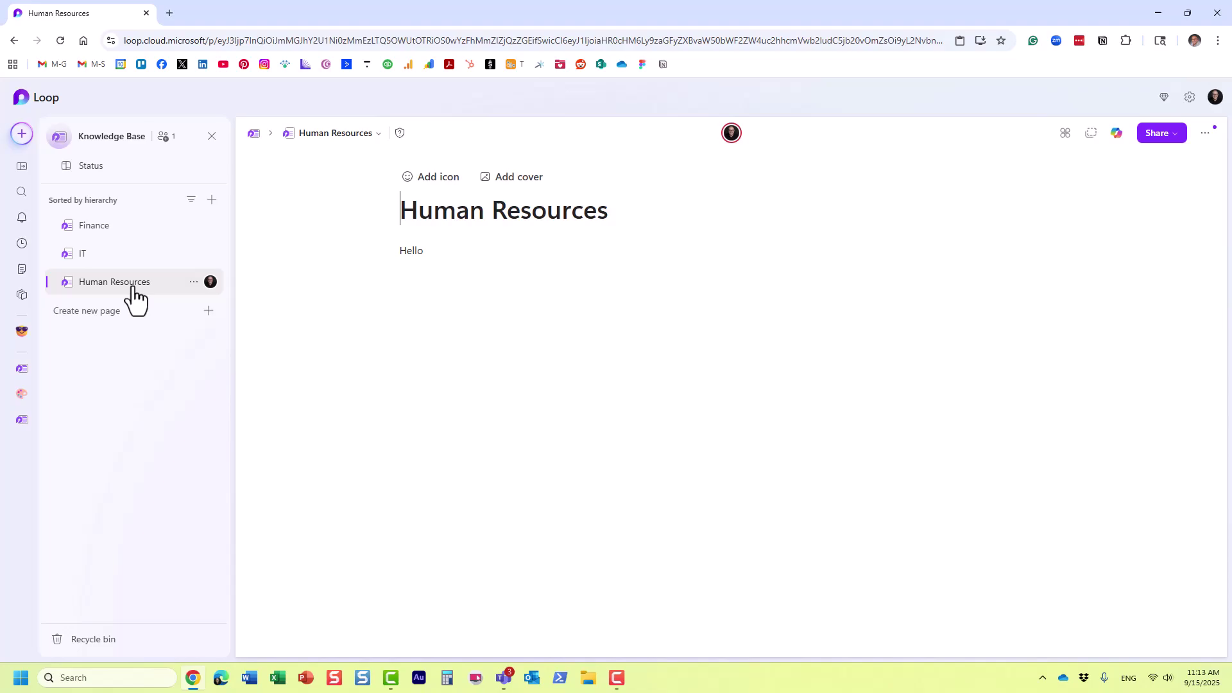
left_click(210, 204)
left_click(372, 359)
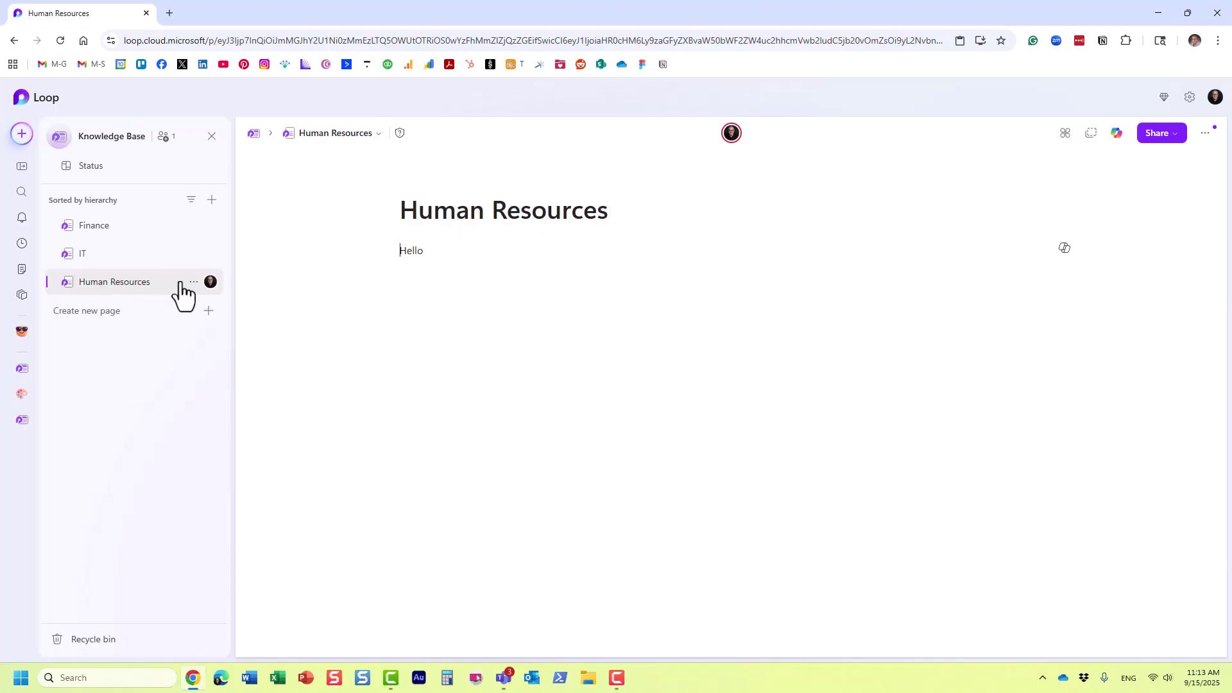
left_click(194, 283)
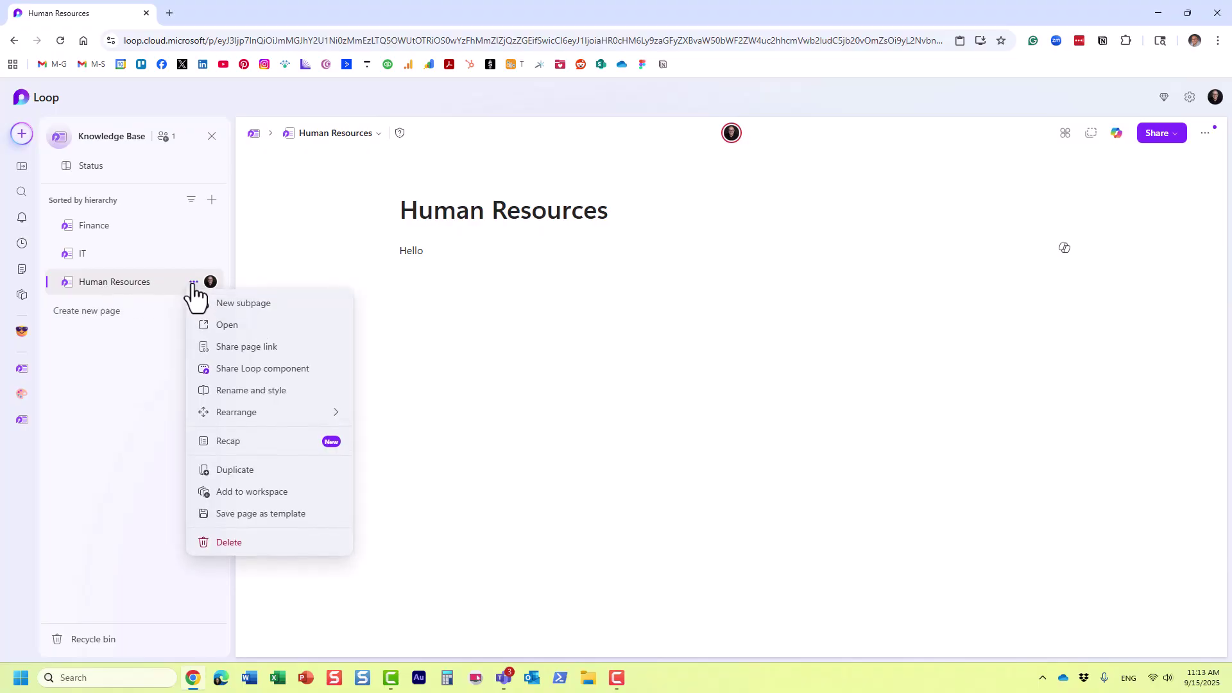
left_click(306, 308)
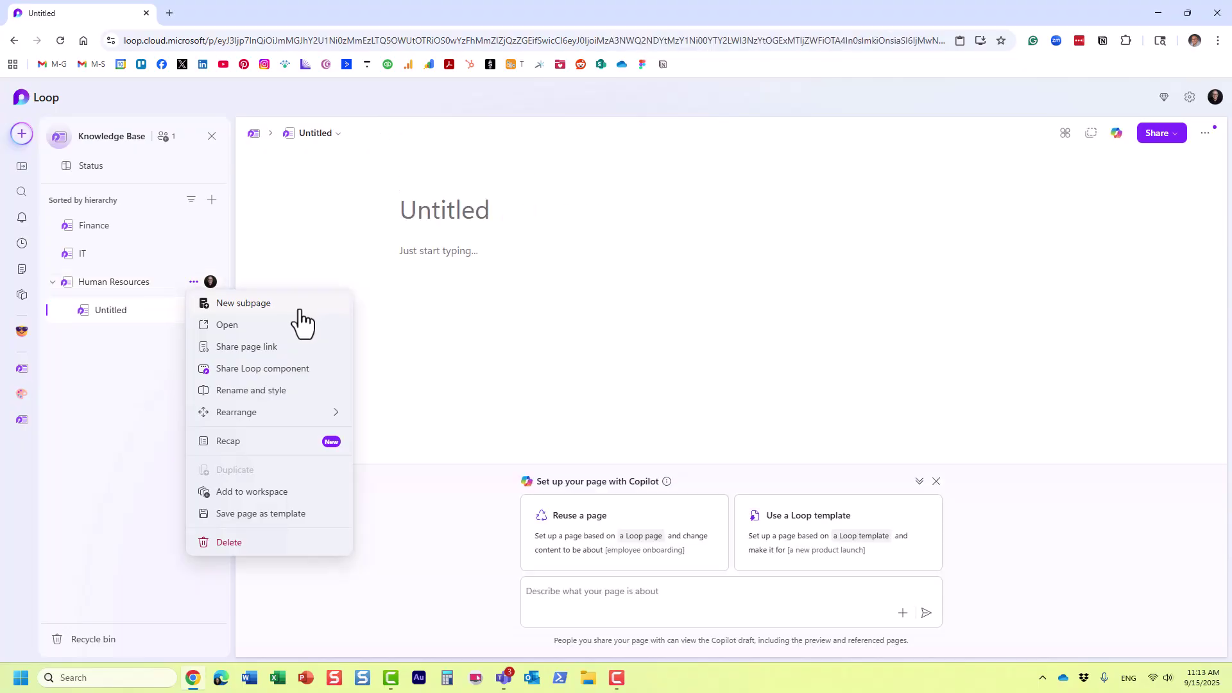
left_click(103, 324)
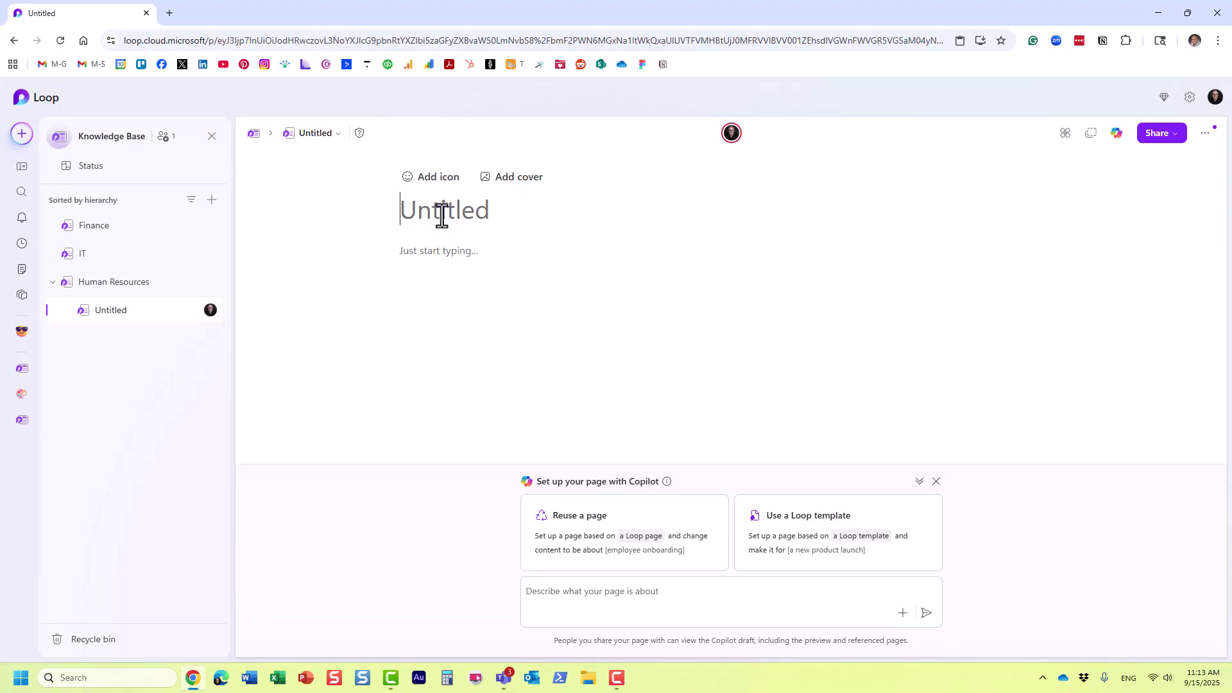
Title the subpage 'Benefits' and close the 'Set up your page with Copilot' panel
type("Benefits")
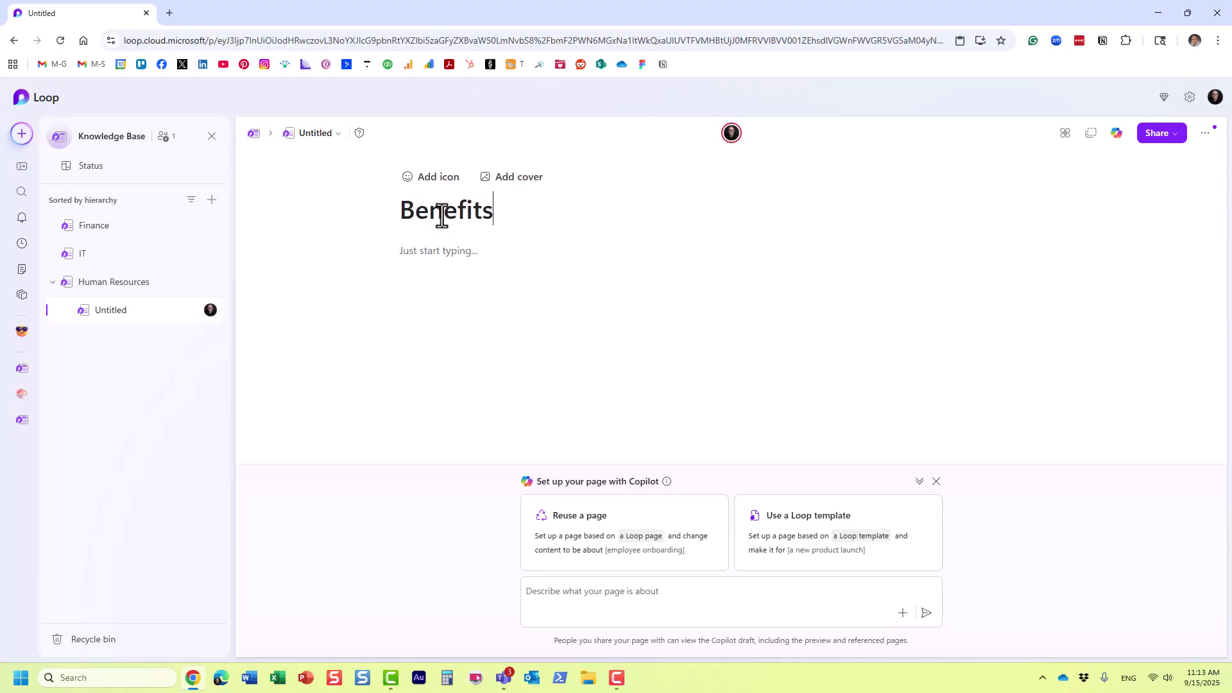
key("Return")
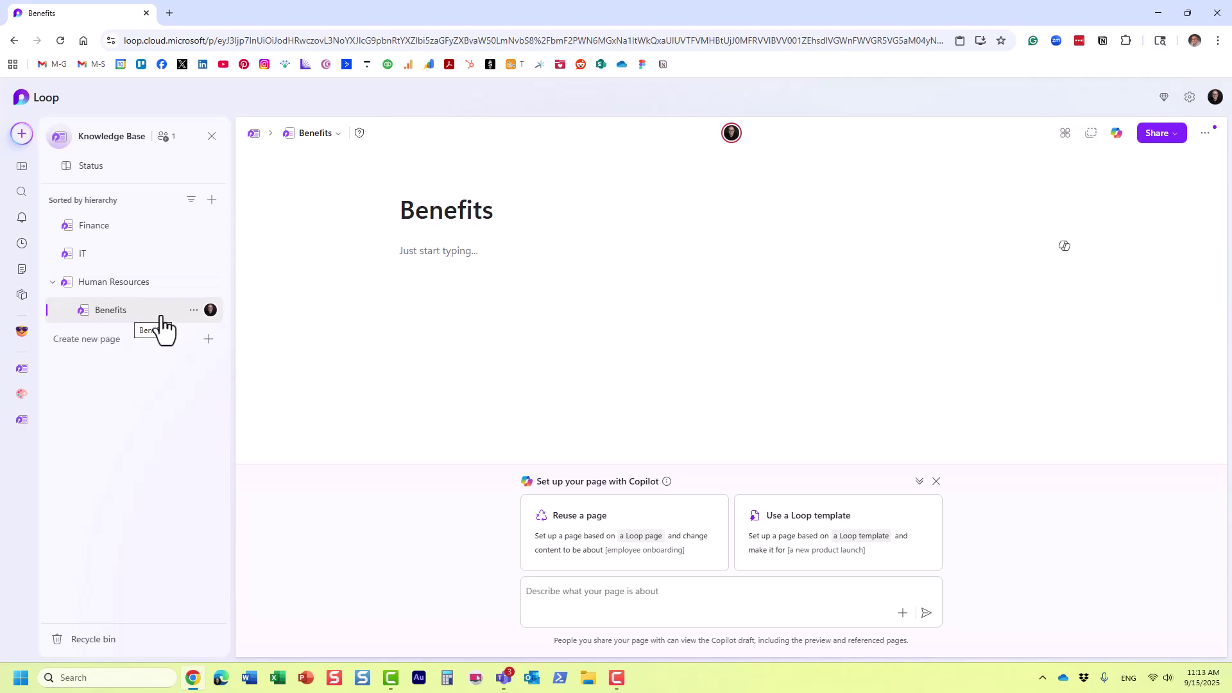
left_click(211, 282)
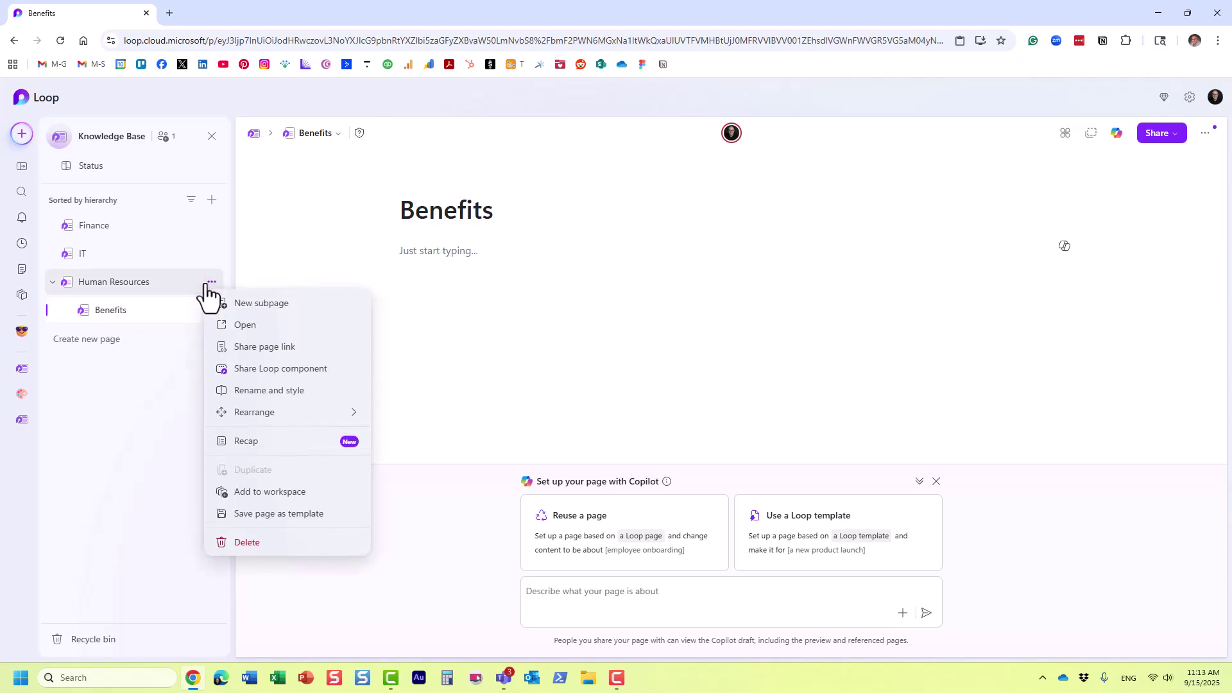
left_click(494, 347)
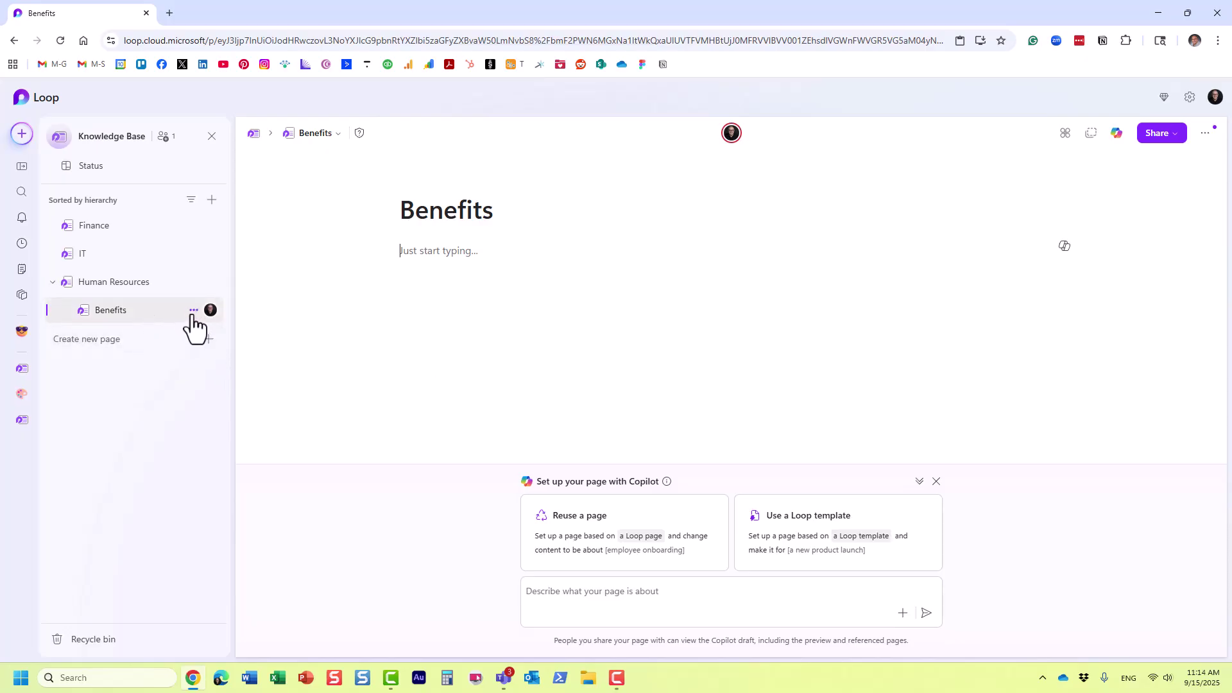
left_click(937, 482)
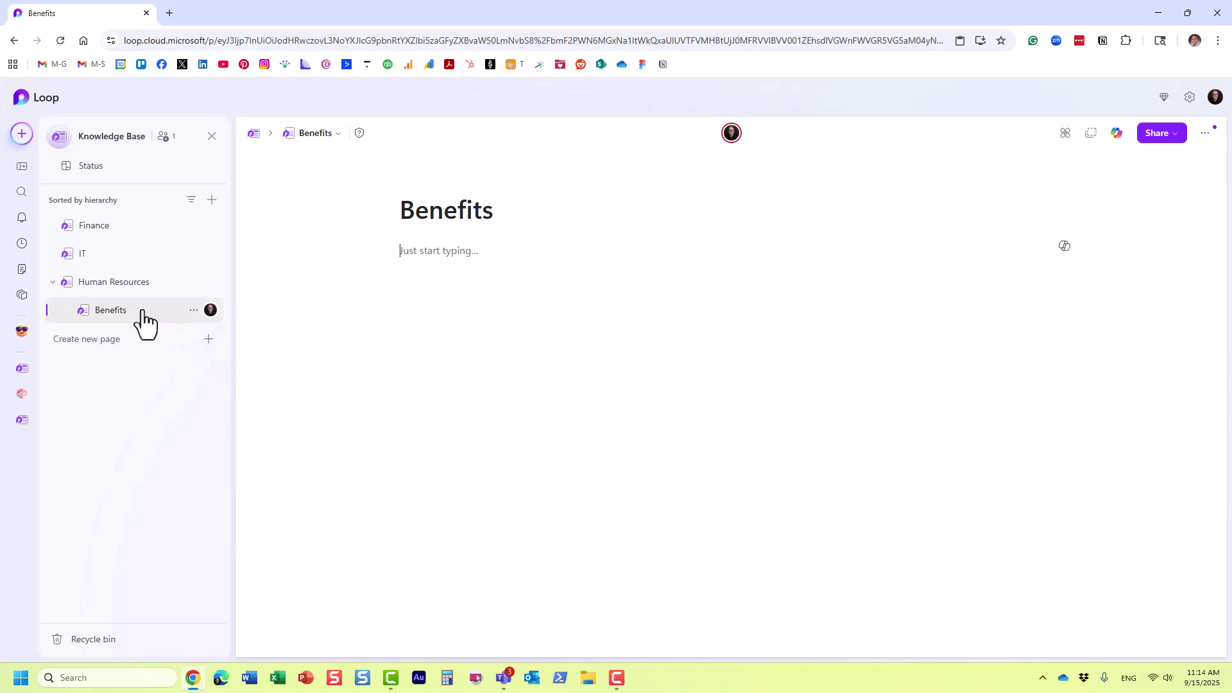
Create a subpage under Benefits titled Medical
left_click(193, 311)
left_click(247, 333)
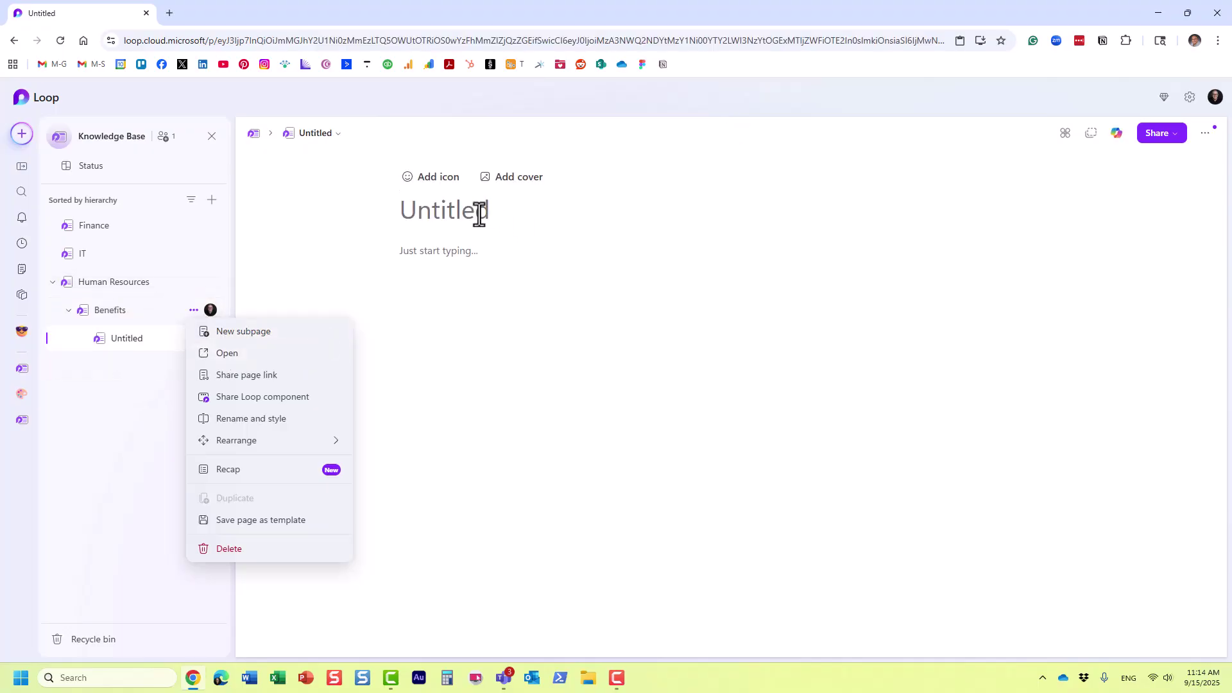
left_click(451, 218)
type("Medical")
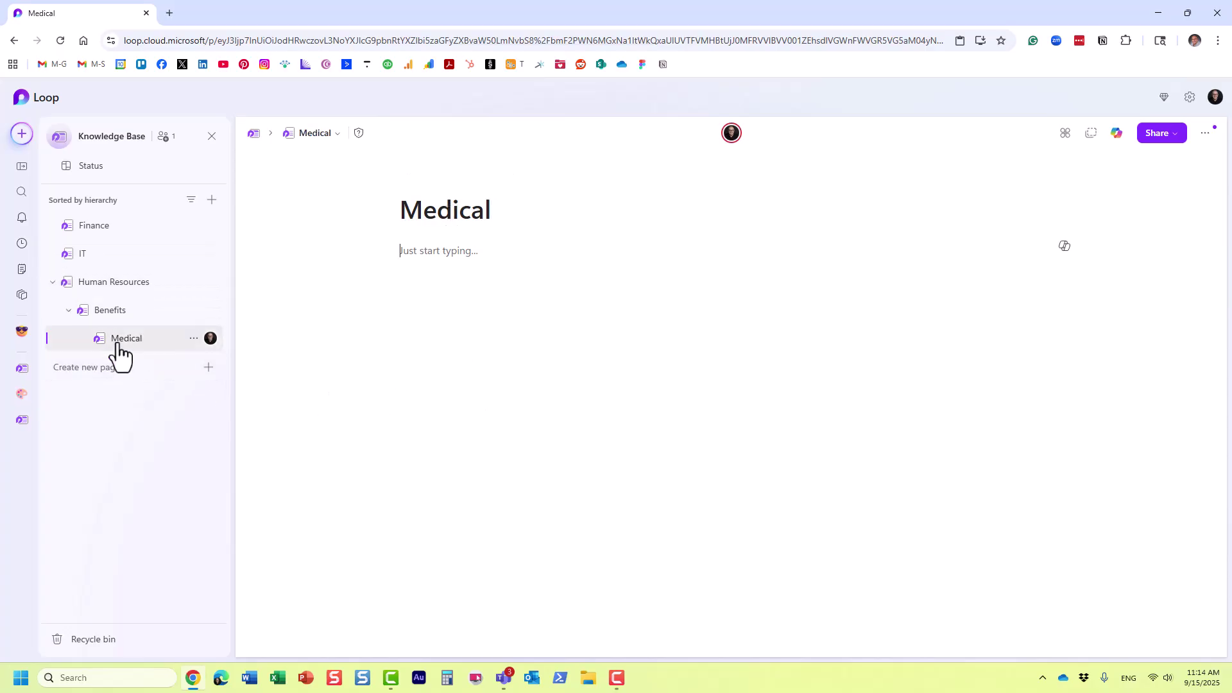
Create a subpage under Medical titled Insurance
left_click(192, 340)
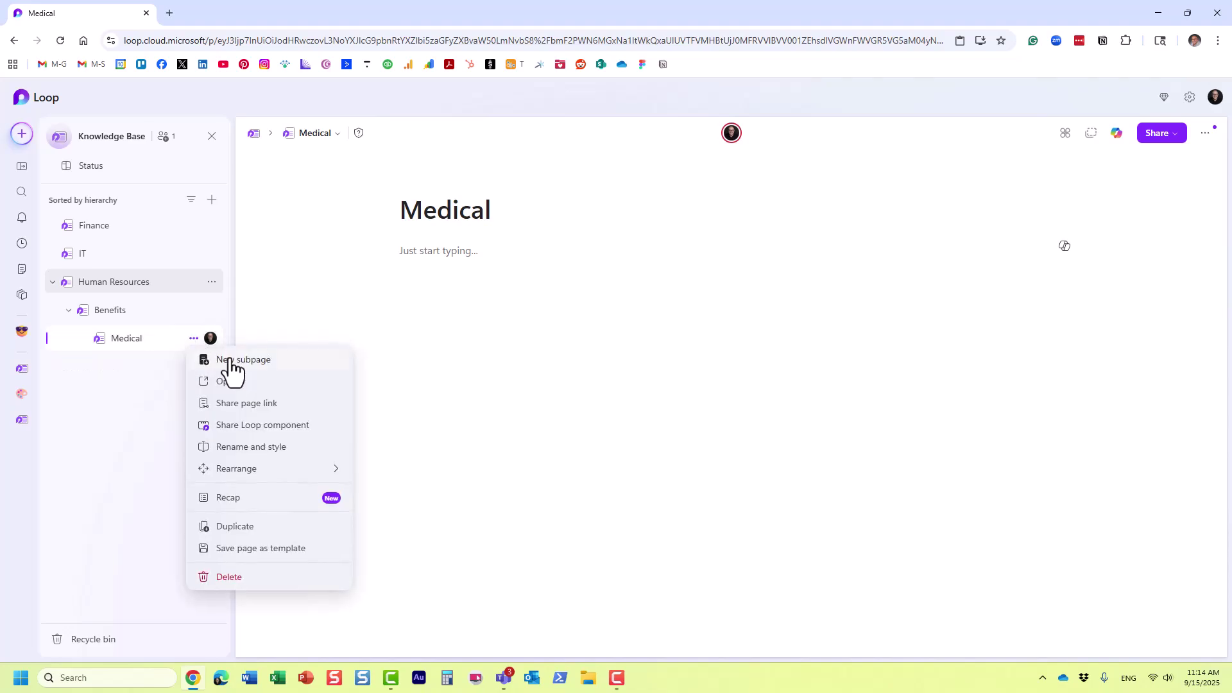
left_click(226, 360)
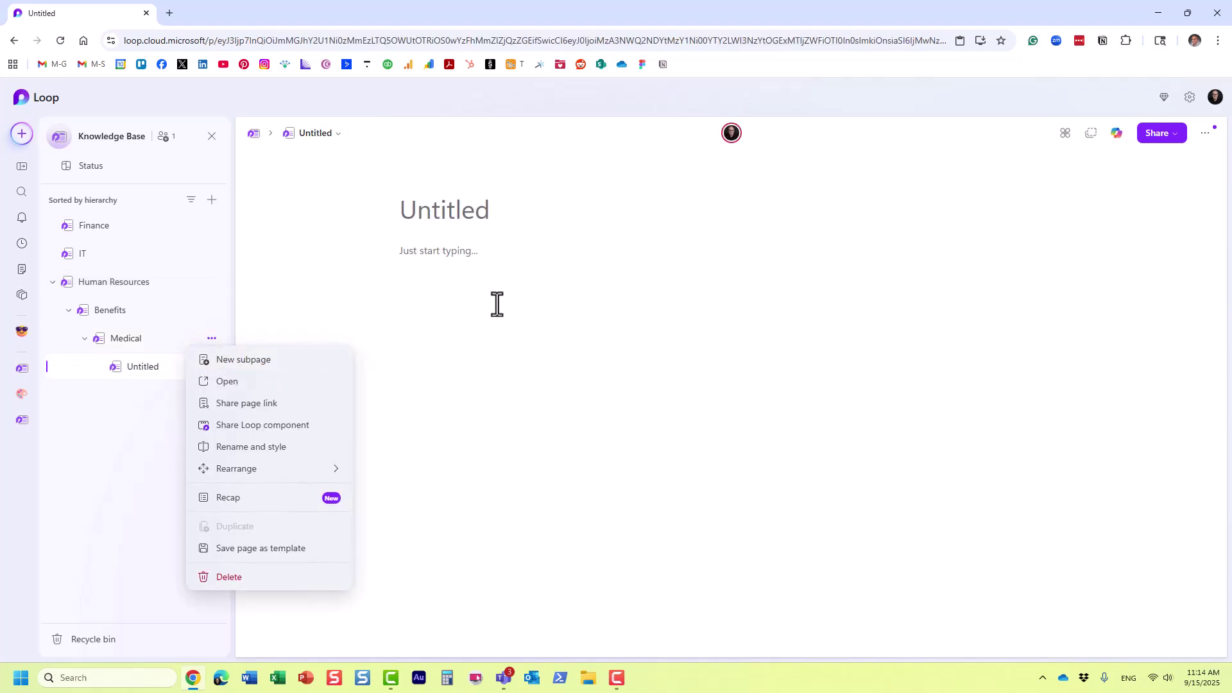
left_click(431, 213)
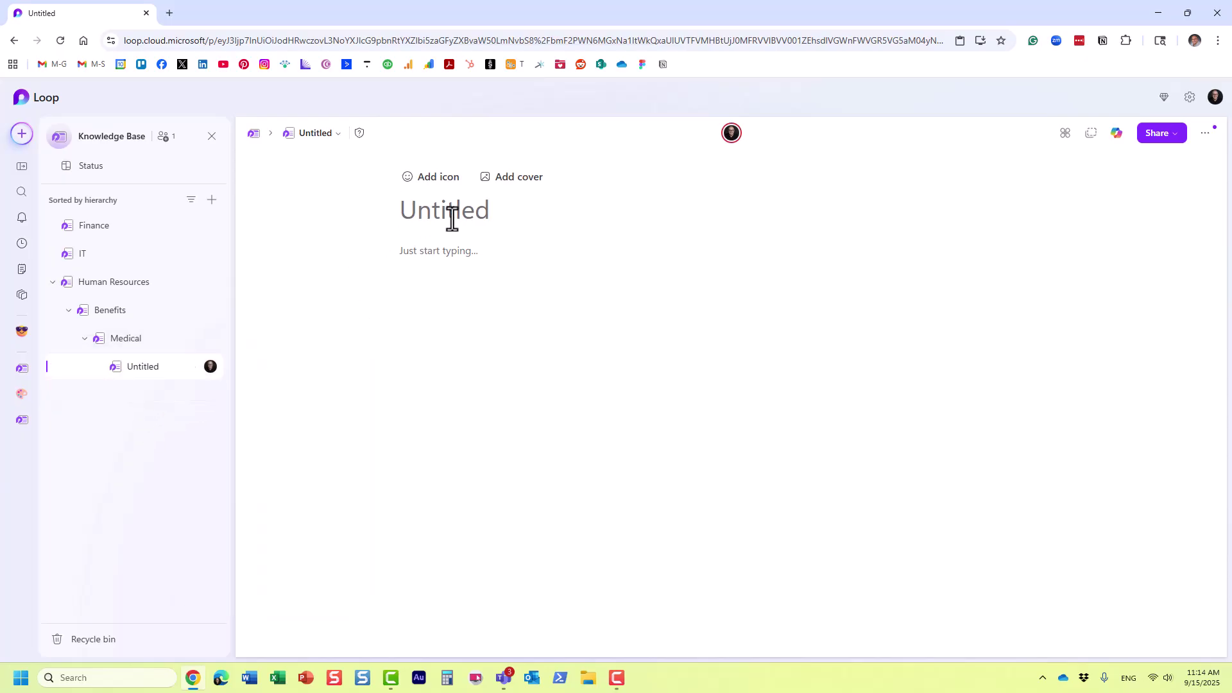
type("Insurance")
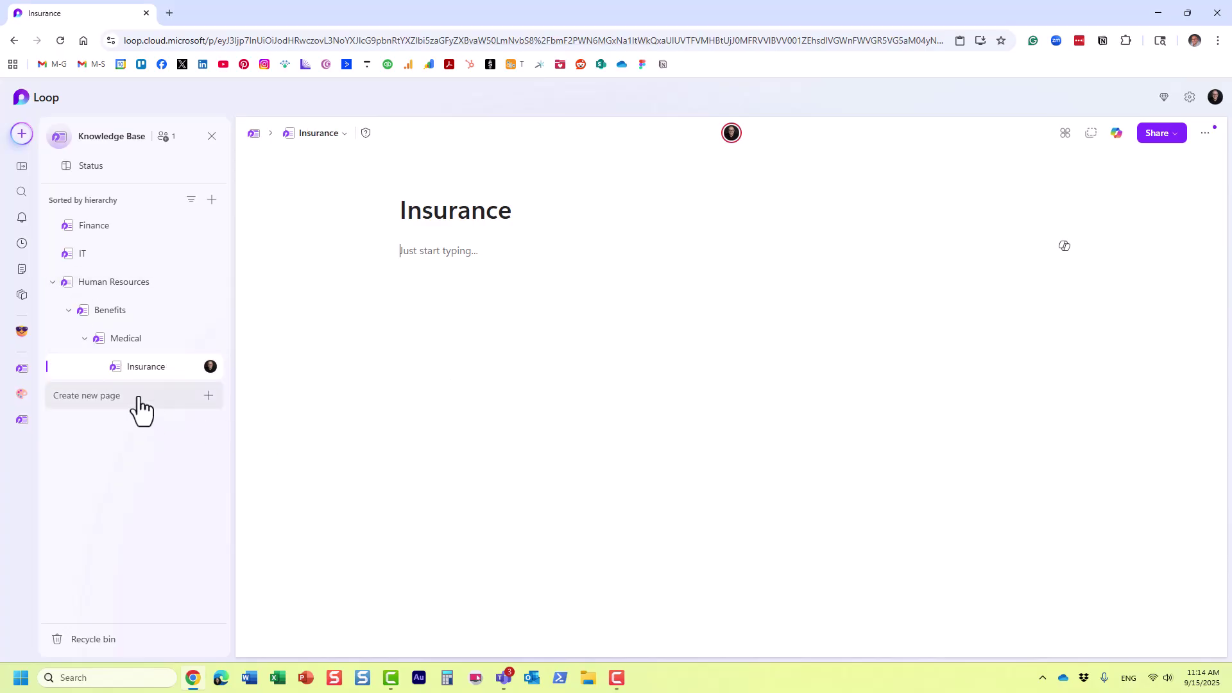
Collapse and re-expand the Medical and Benefits branches in the sidebar page tree
left_click(85, 340)
left_click(84, 340)
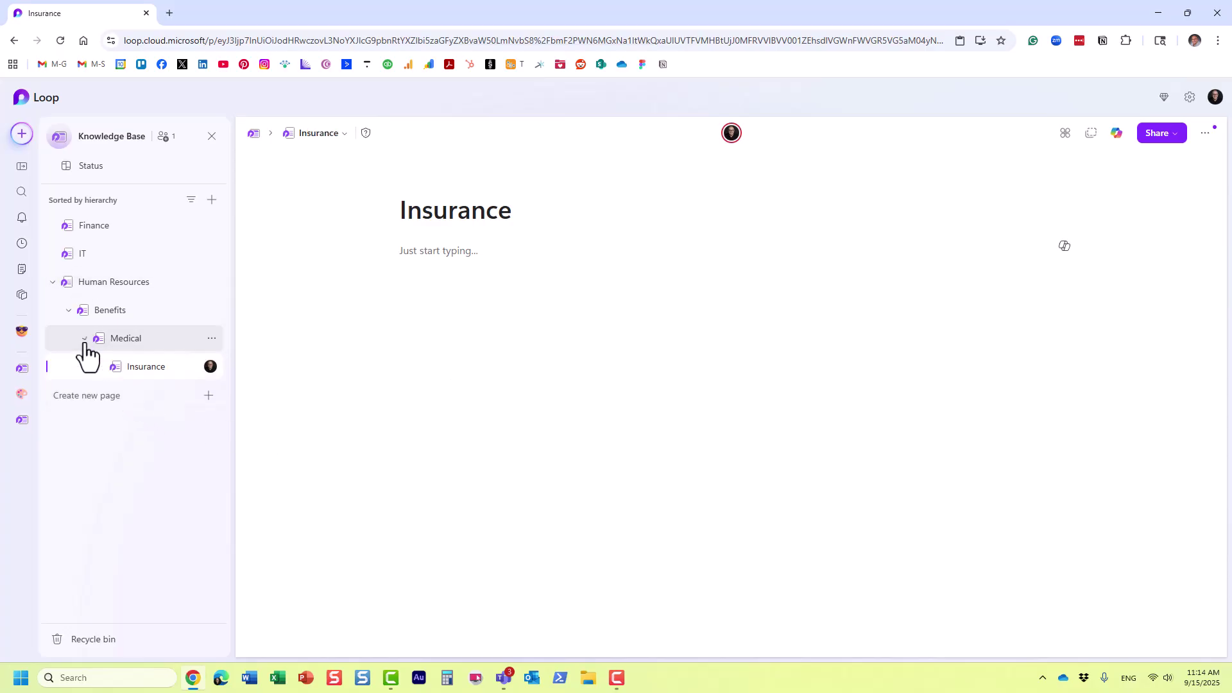
left_click(69, 310)
left_click(69, 311)
left_click(84, 339)
left_click(84, 339)
Create a subpage under Insurance titled Blue Cross
left_click(193, 367)
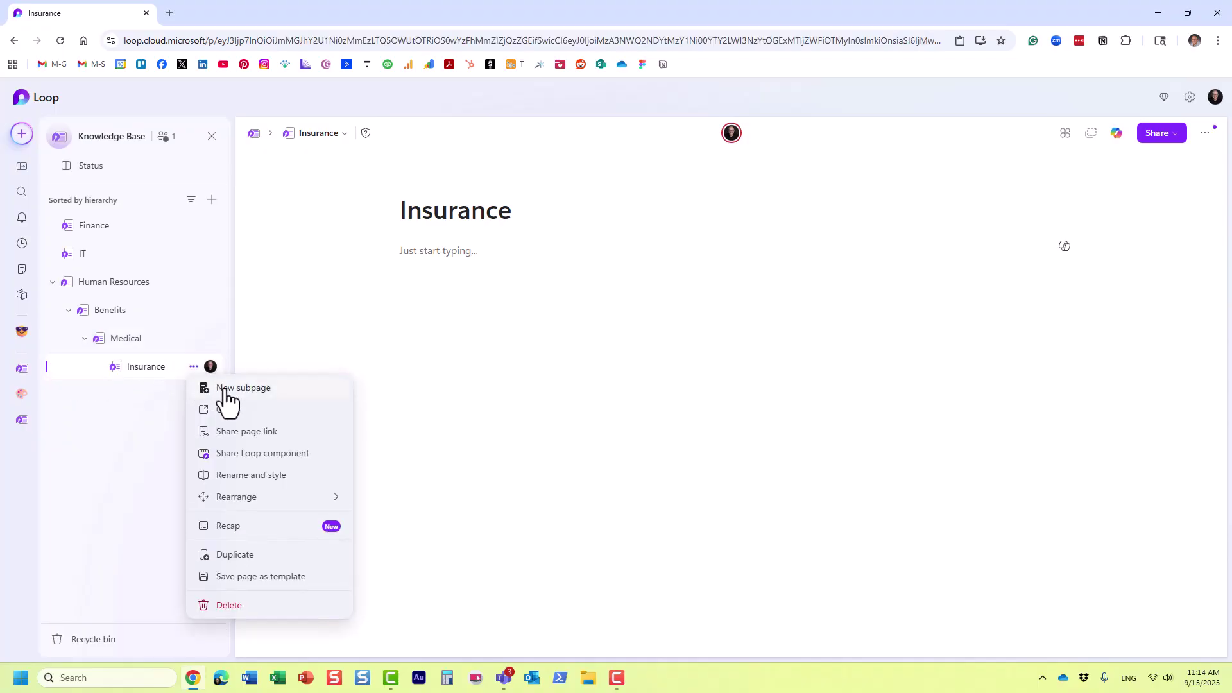
left_click(226, 393)
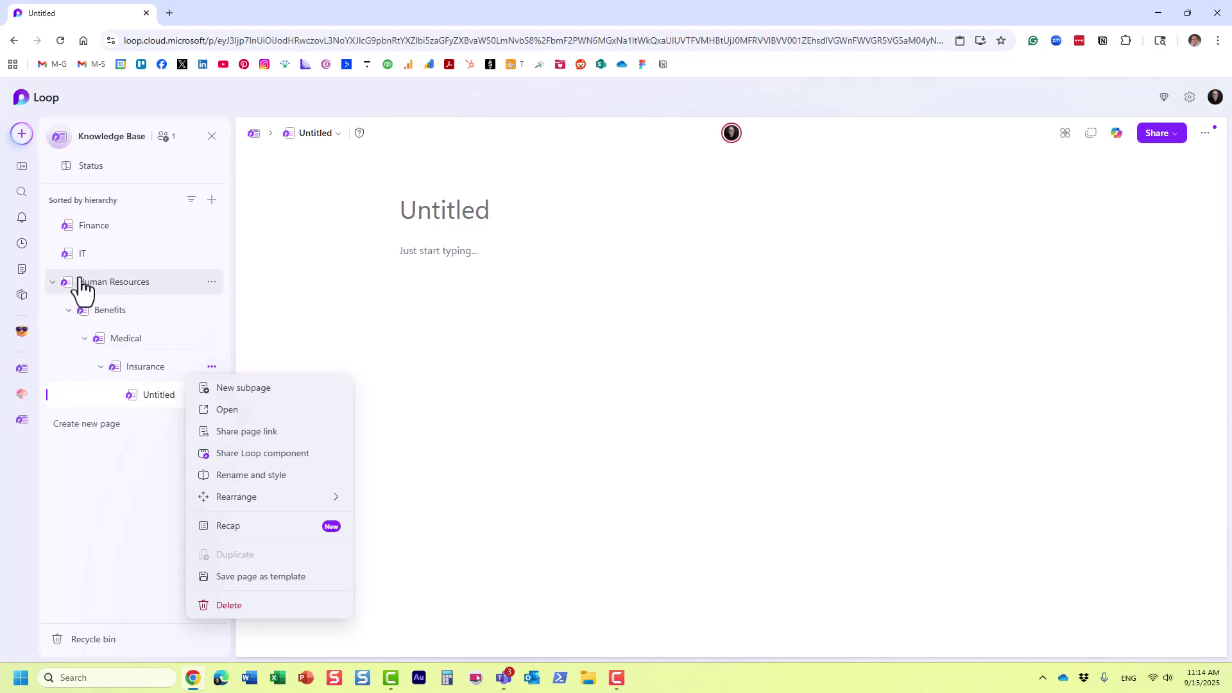
left_click(440, 220)
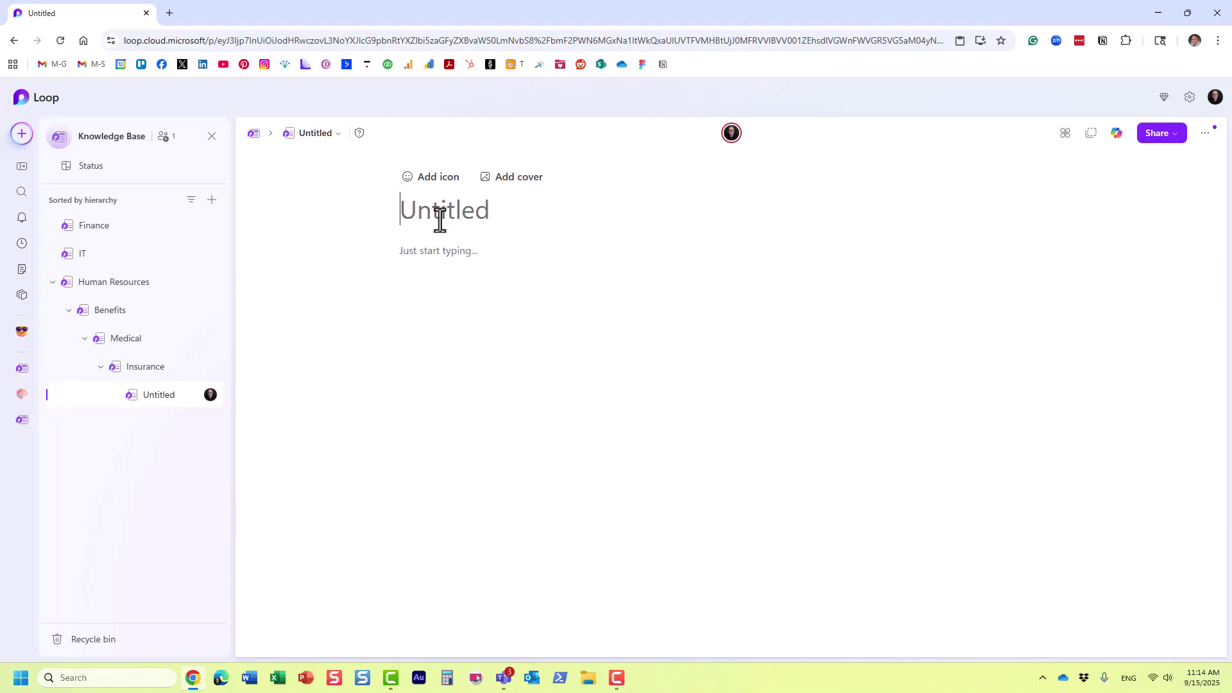
type("Blue Cross")
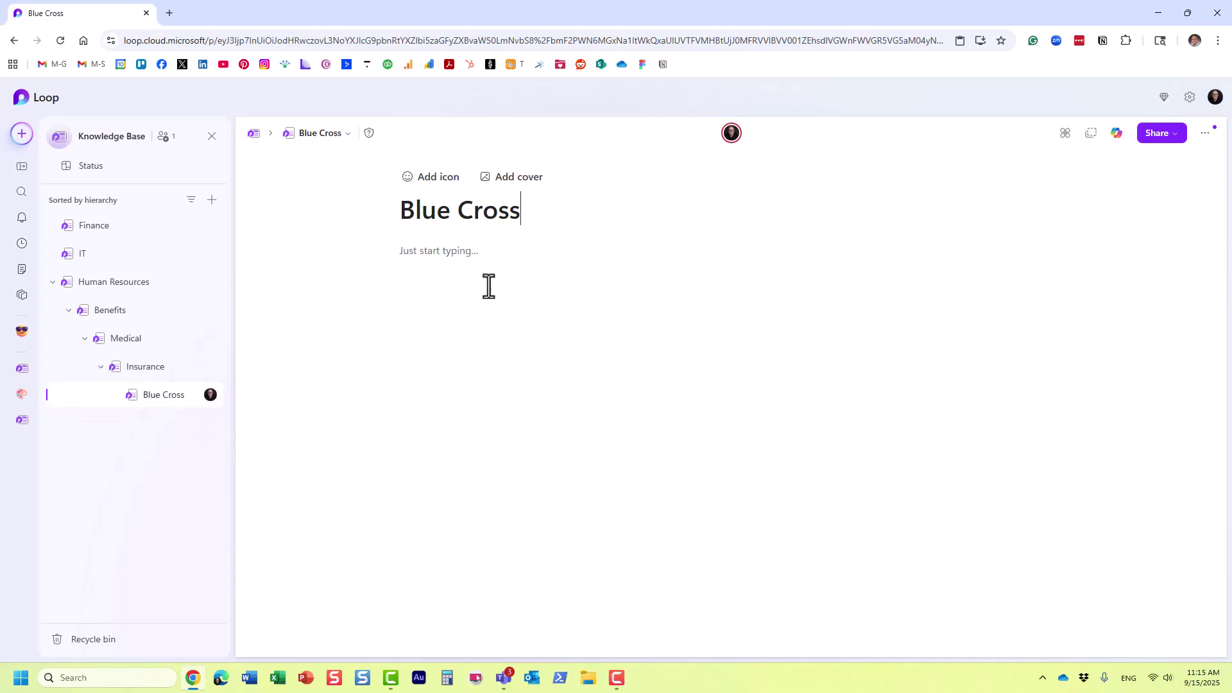
left_click(193, 398)
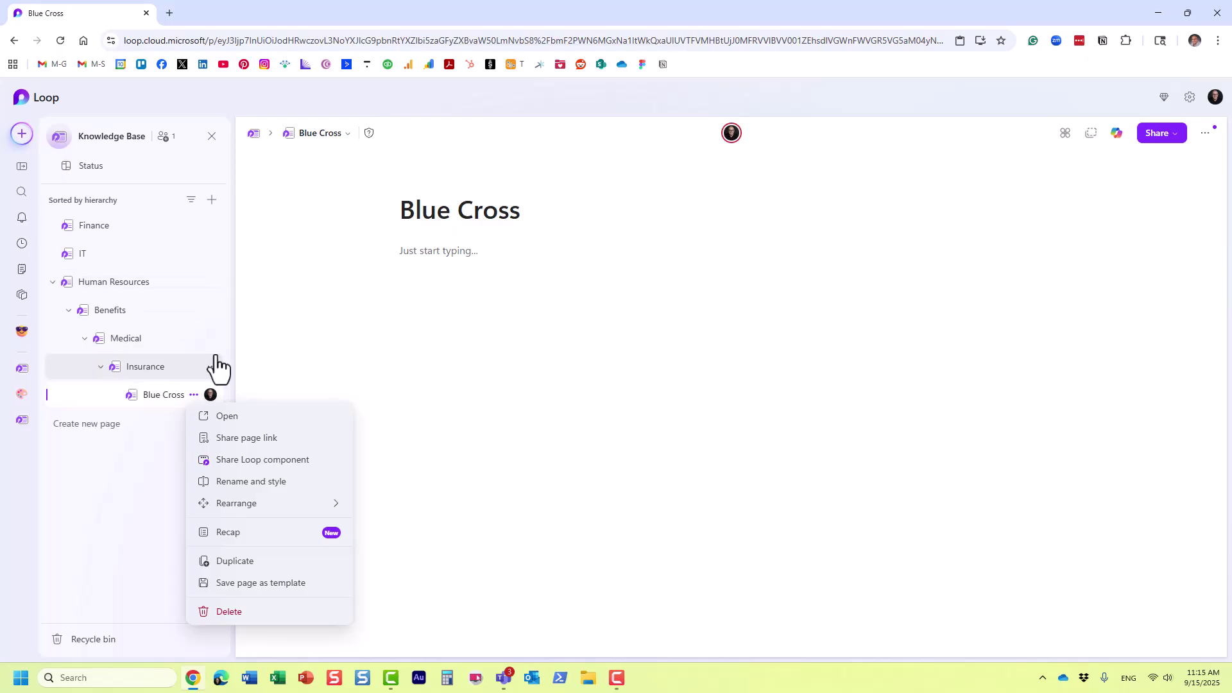
Click the 'Just start typing...' line to close the Blue Cross options menu
left_click(446, 338)
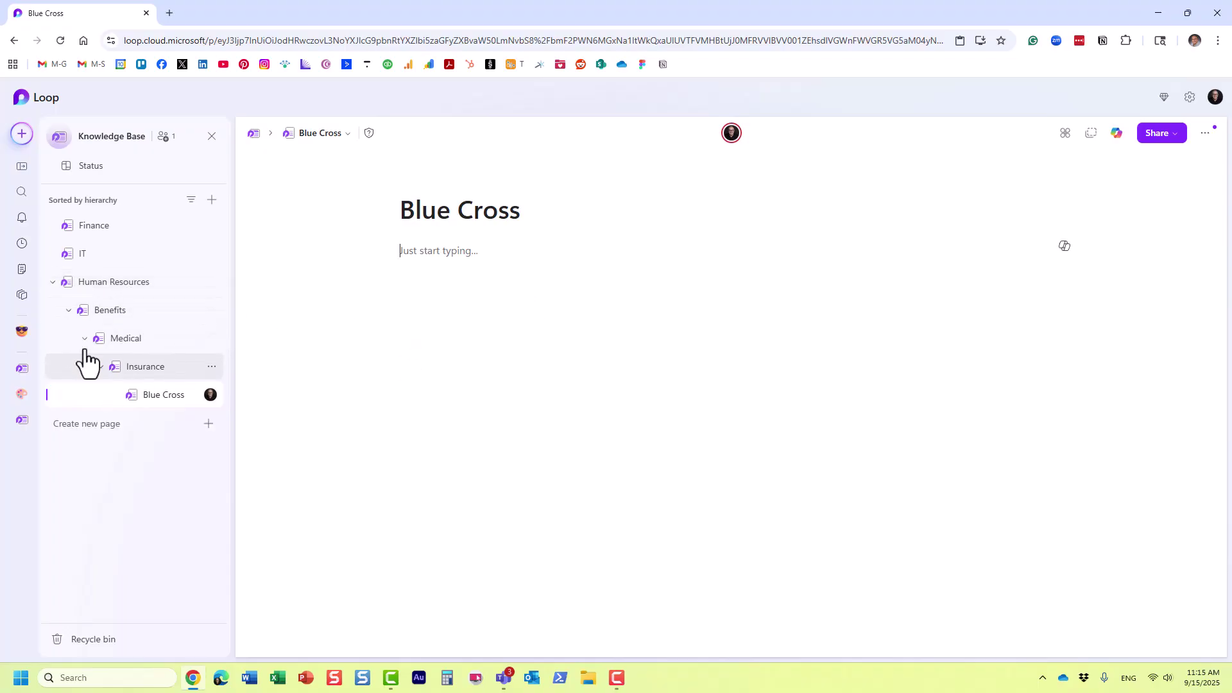
left_click(69, 311)
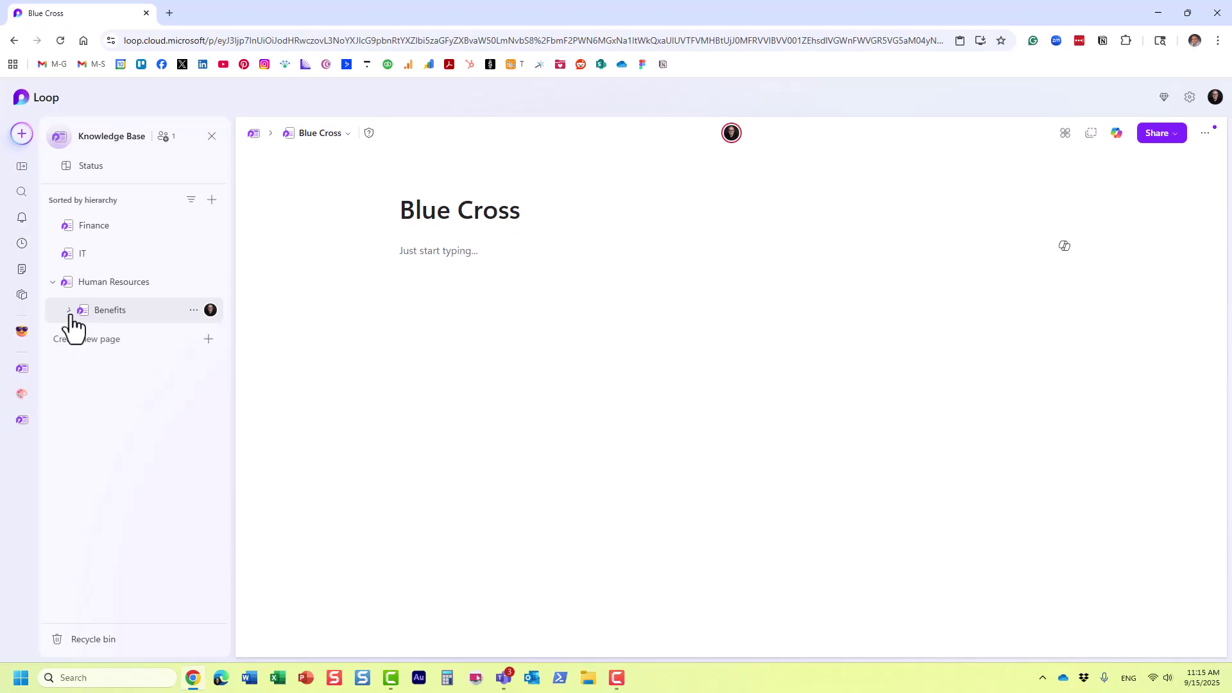
left_click(69, 310)
left_click(82, 338)
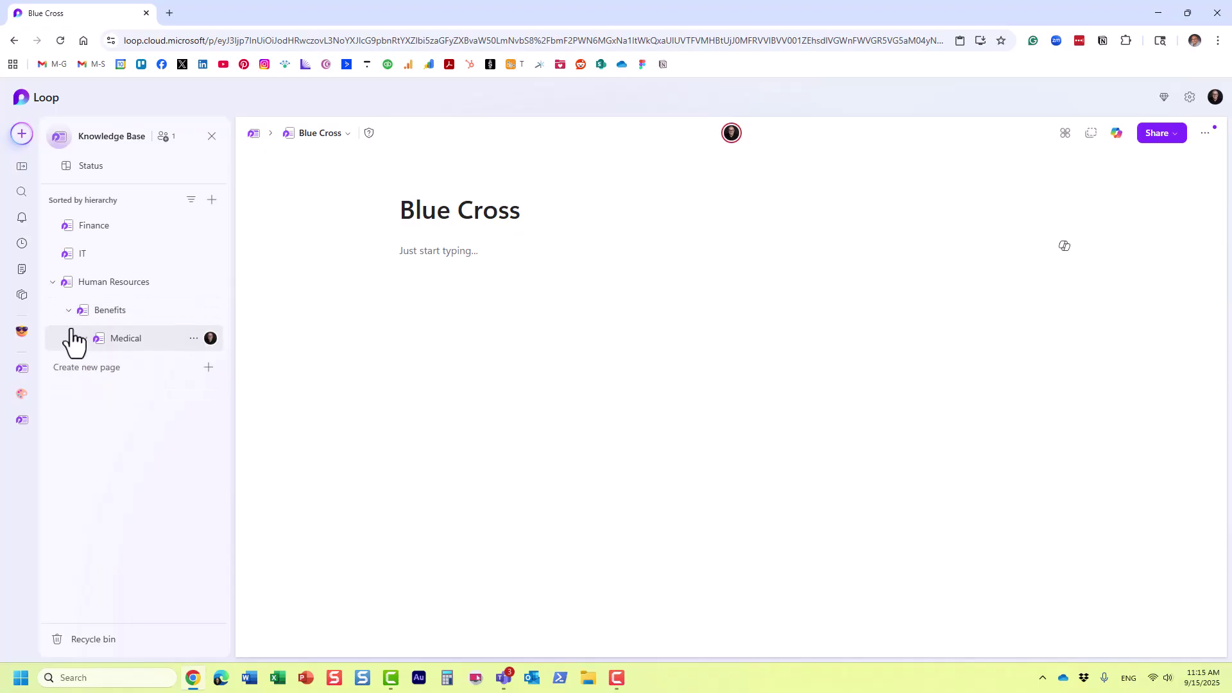
left_click(69, 310)
left_click(54, 288)
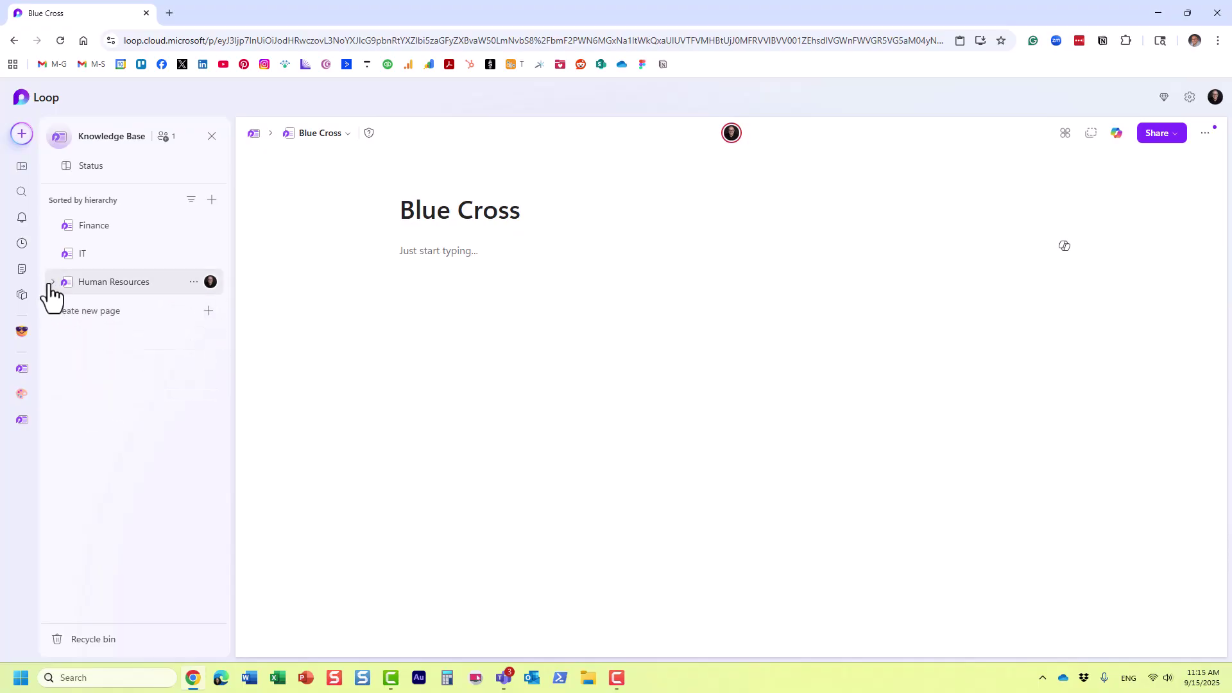
left_click(54, 288)
left_click(69, 310)
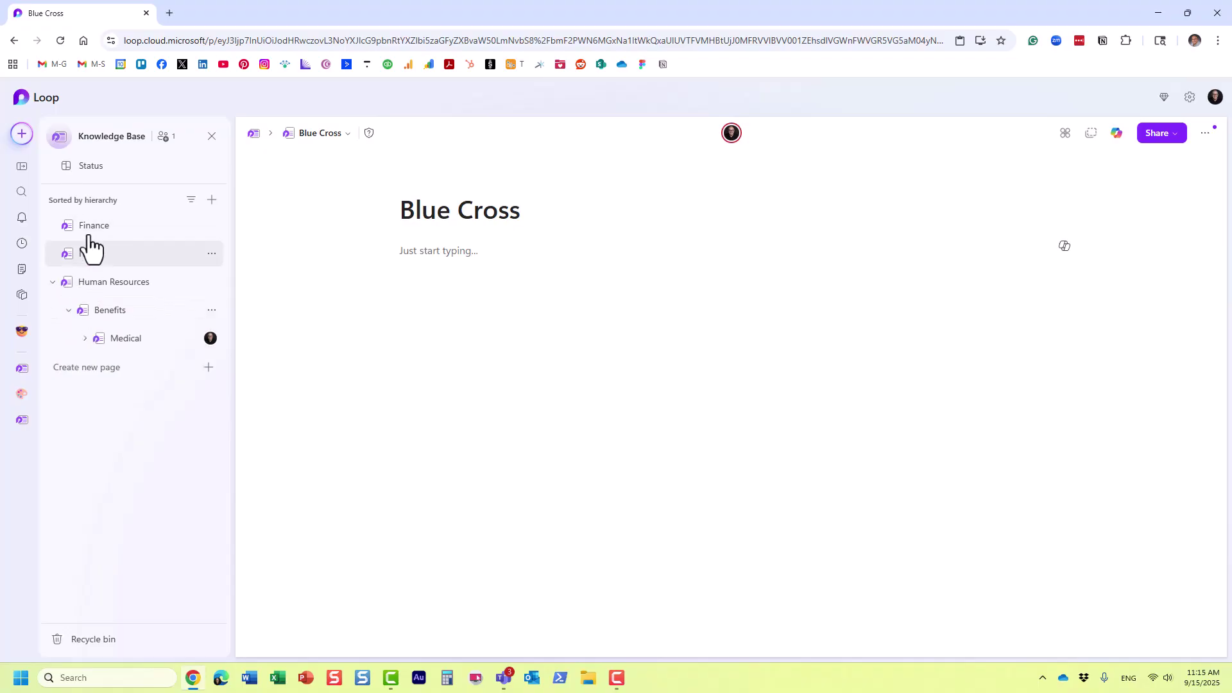
left_click(84, 339)
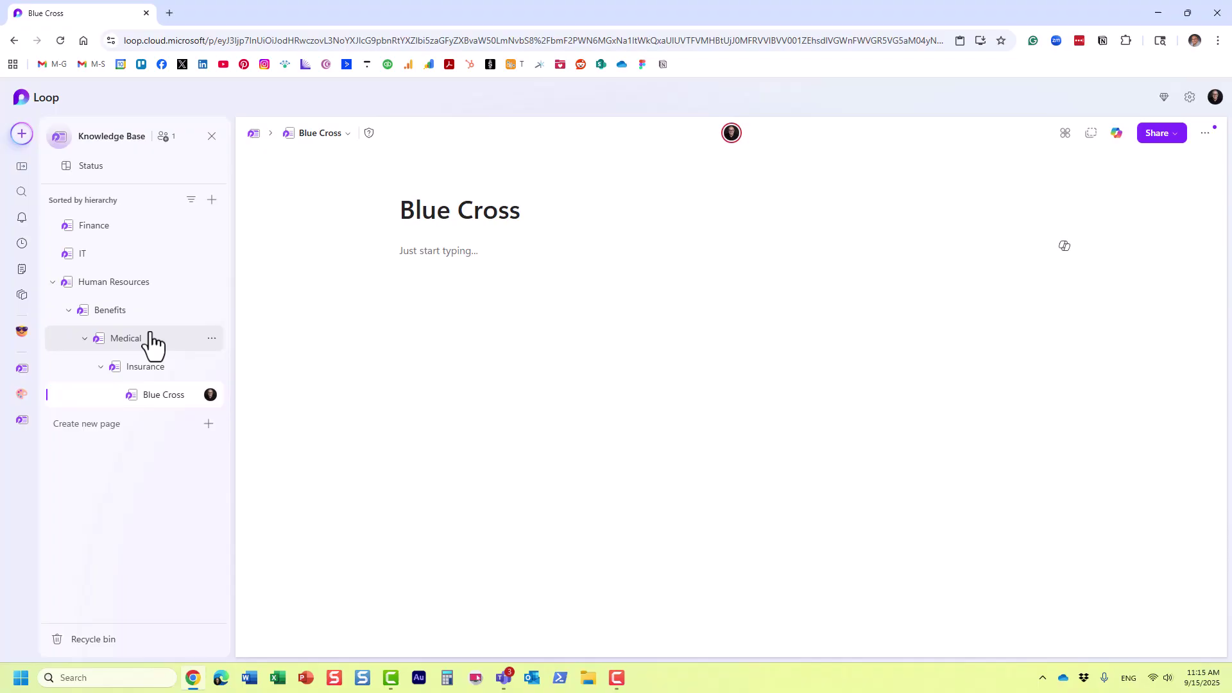